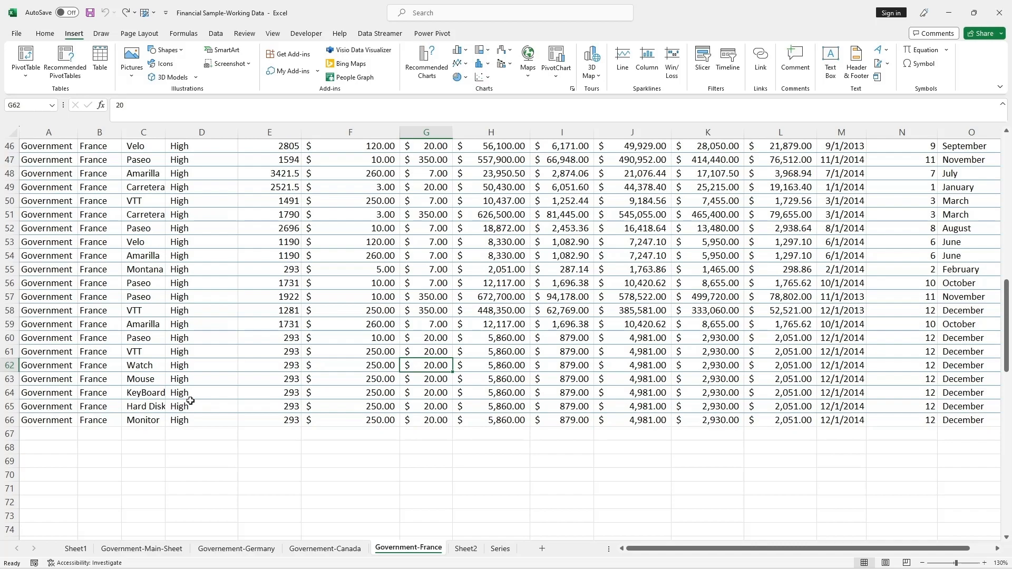
- Look through the Government-France records from the header row to row 66, focusing on rows 14–27 and 58–66
{"action": "scroll", "coordinate": [53, 174], "scroll_direction": "up", "scroll_amount": 6}
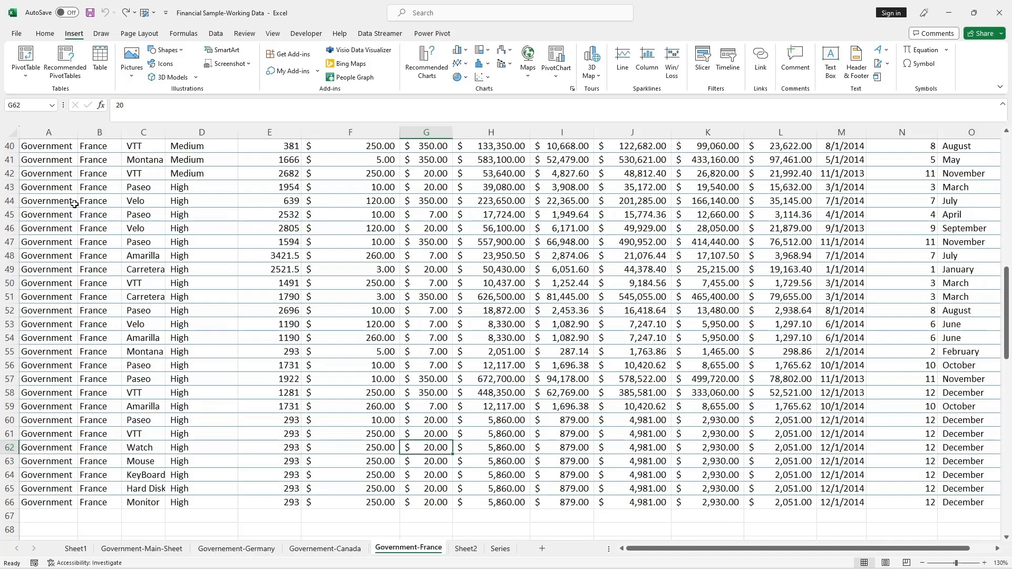
{"action": "left_click_drag", "start_coordinate": [48, 158], "coordinate": [61, 527]}
{"action": "left_click", "coordinate": [45, 420]}
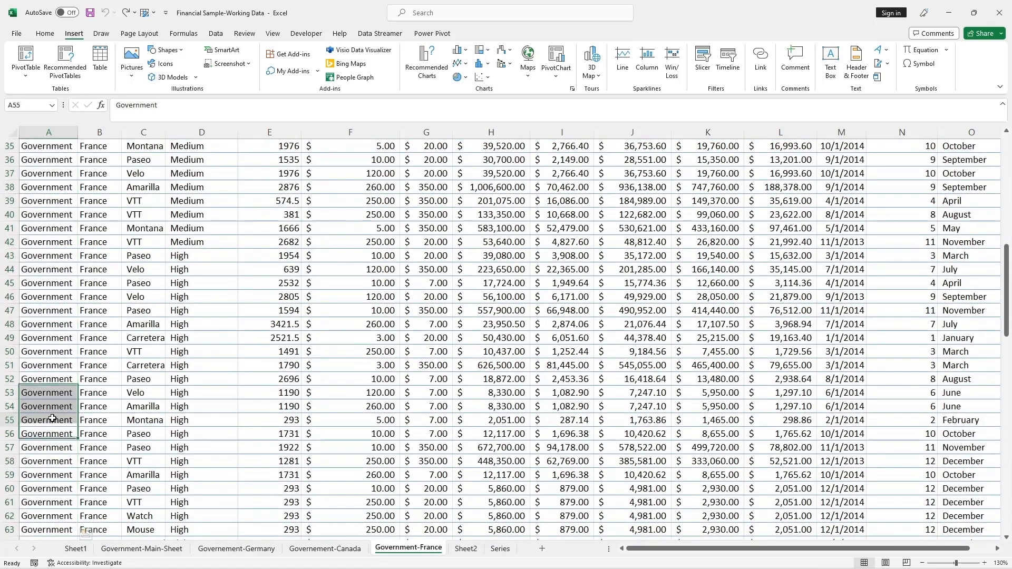
{"action": "scroll", "coordinate": [43, 188], "scroll_direction": "up", "scroll_amount": 12}
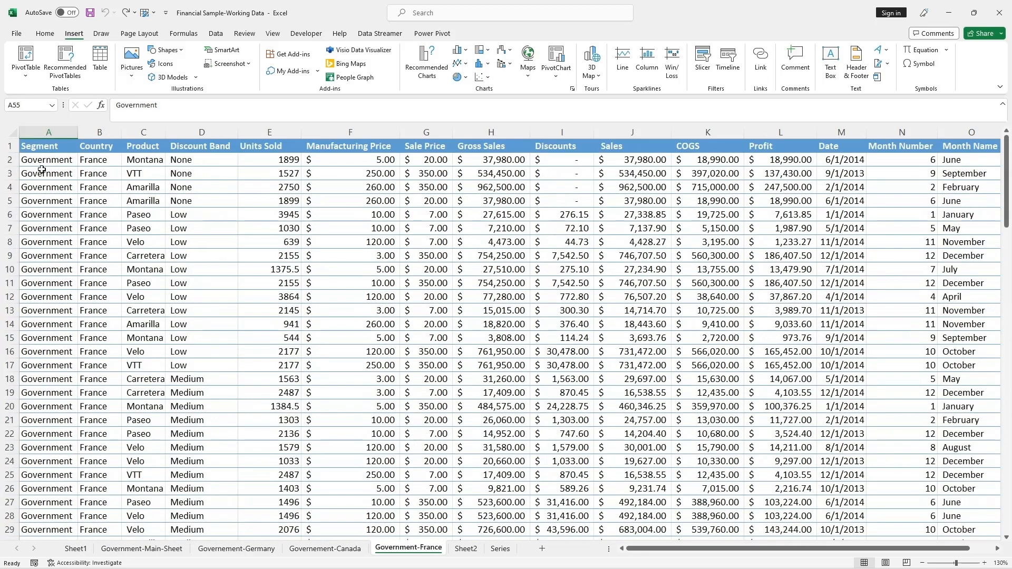
{"action": "left_click_drag", "start_coordinate": [41, 160], "coordinate": [718, 478]}
{"action": "scroll", "coordinate": [123, 434], "scroll_direction": "down", "scroll_amount": 2}
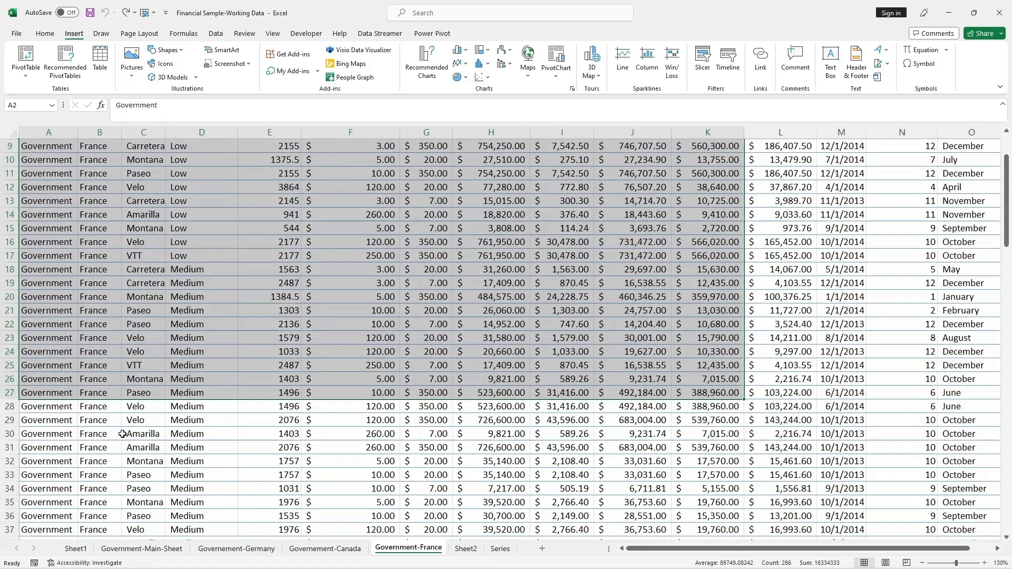
{"action": "left_click", "coordinate": [94, 379]}
{"action": "left_click_drag", "start_coordinate": [2, 214], "coordinate": [6, 393]}
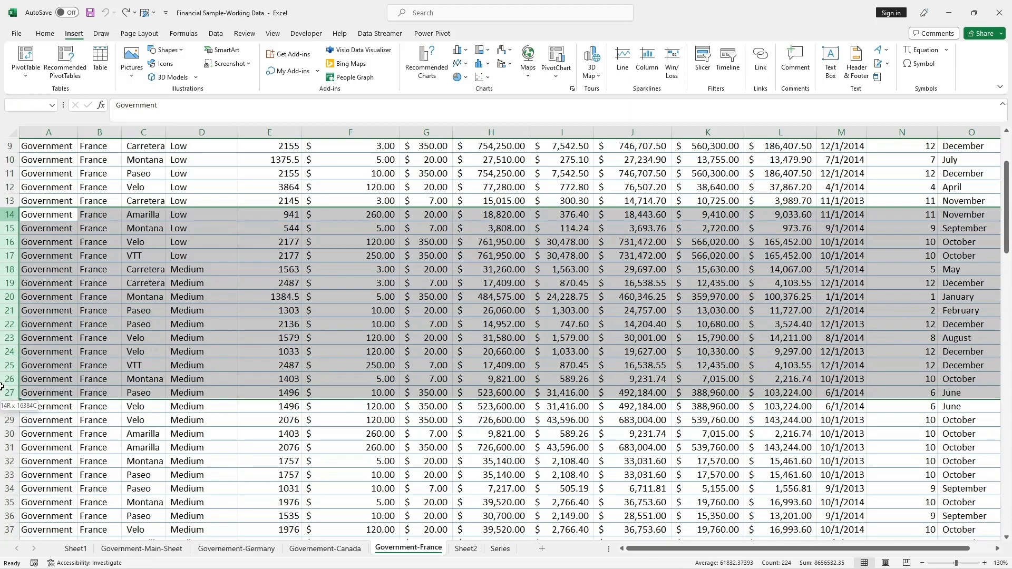
{"action": "scroll", "coordinate": [212, 413], "scroll_direction": "down", "scroll_amount": 1}
{"action": "scroll", "coordinate": [212, 412], "scroll_direction": "down", "scroll_amount": 11}
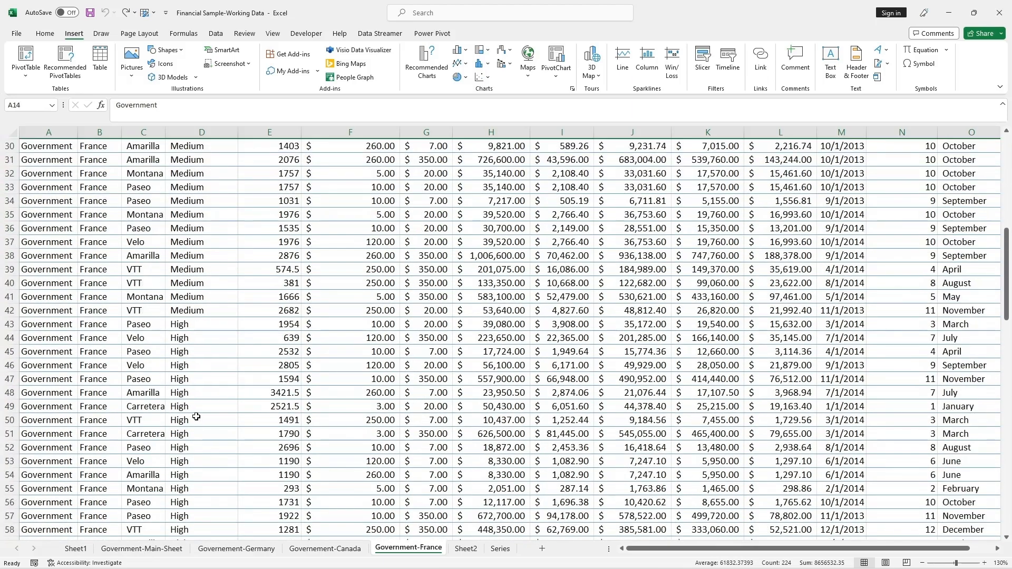
{"action": "left_click", "coordinate": [44, 328]}
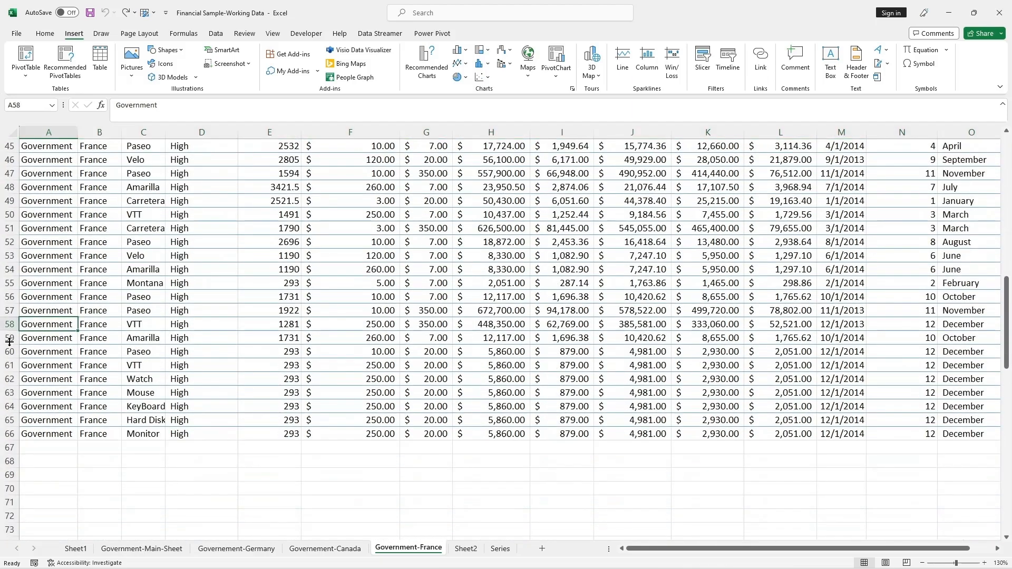
{"action": "left_click_drag", "start_coordinate": [3, 330], "coordinate": [10, 433]}
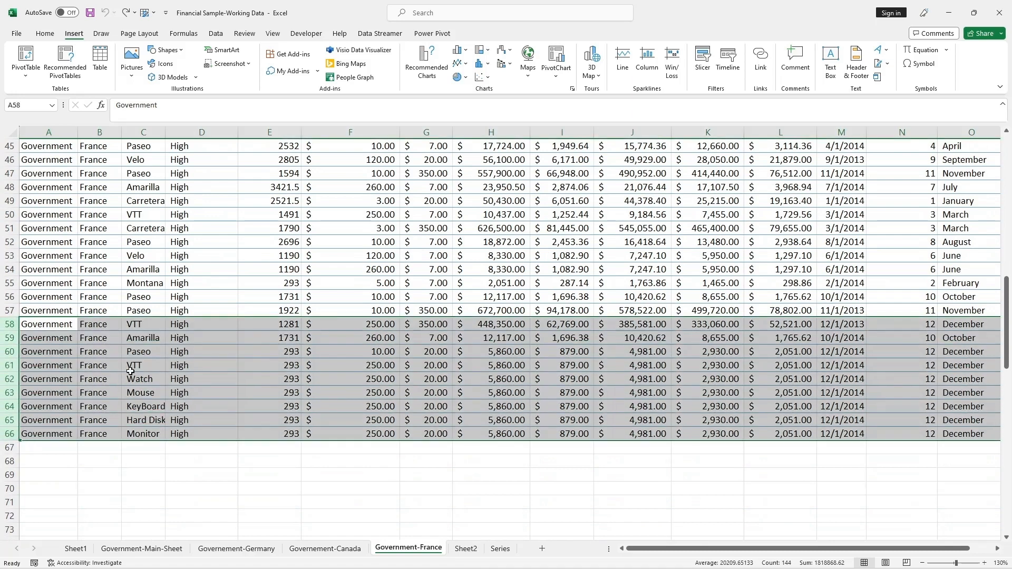
{"action": "left_click", "coordinate": [136, 367]}
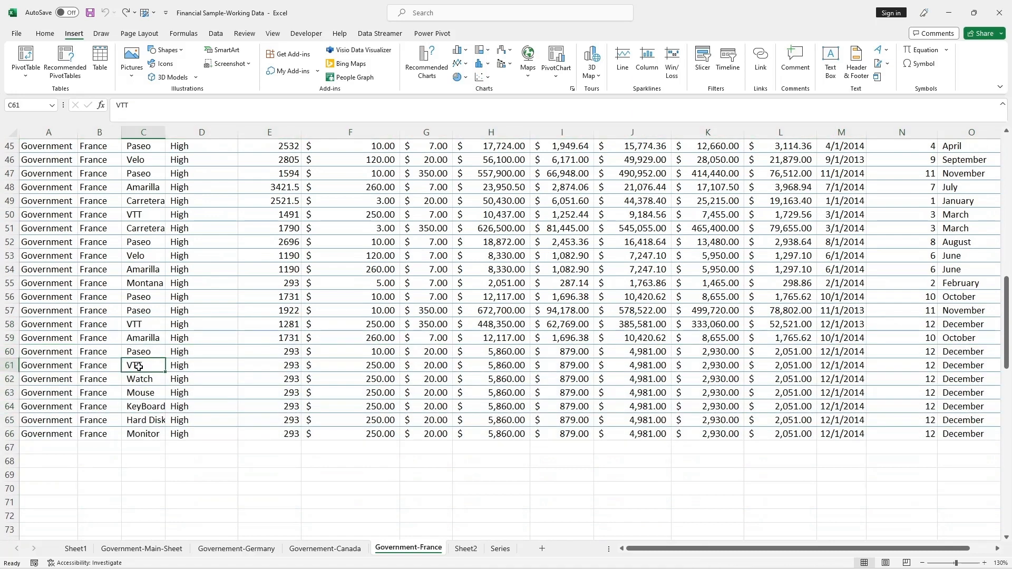
- Insert one blank row above the VTT record in row 61
{"action": "left_click", "coordinate": [11, 365]}
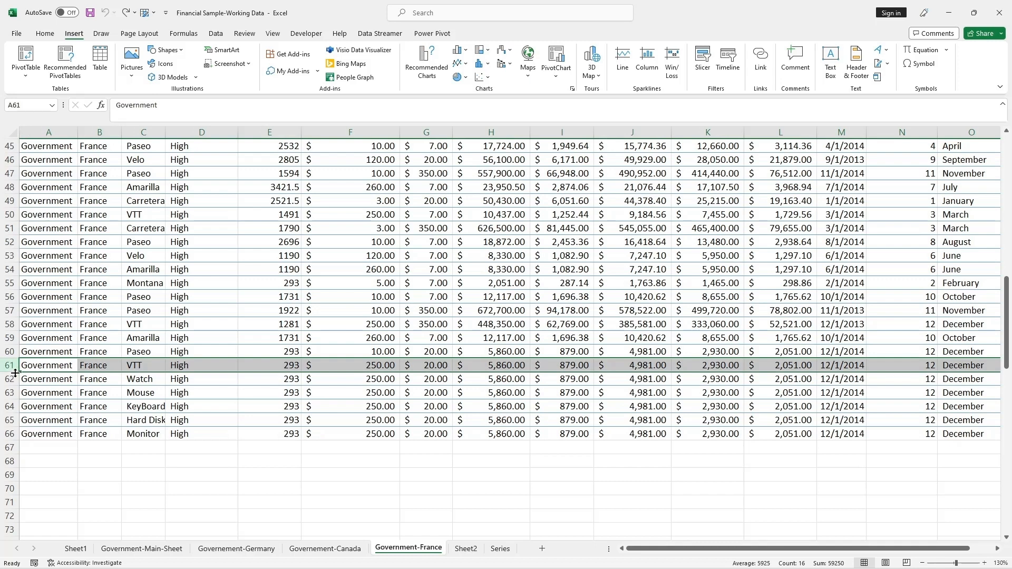
{"action": "right_click", "coordinate": [15, 373]}
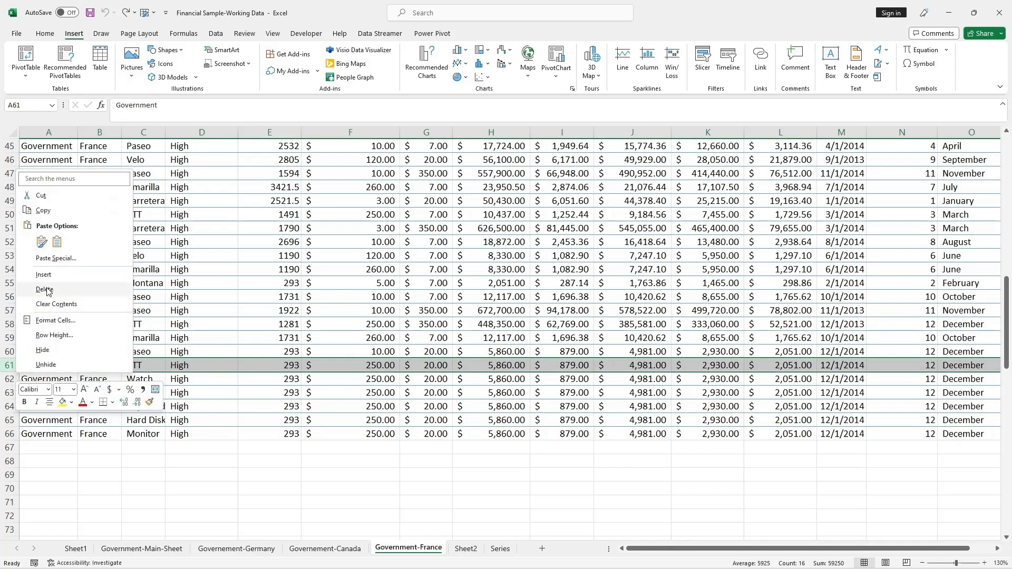
{"action": "left_click", "coordinate": [297, 364]}
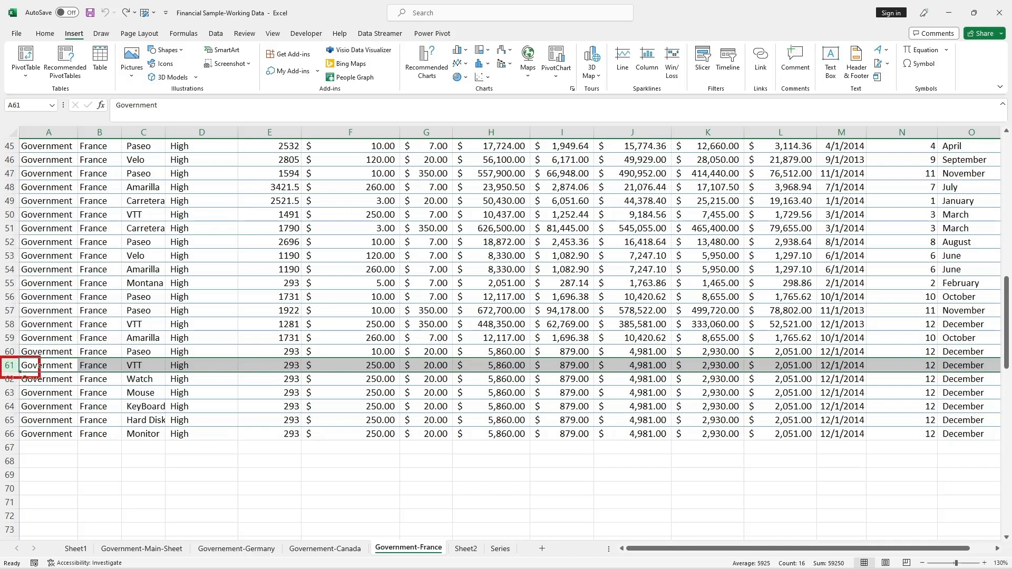
{"action": "right_click", "coordinate": [19, 373]}
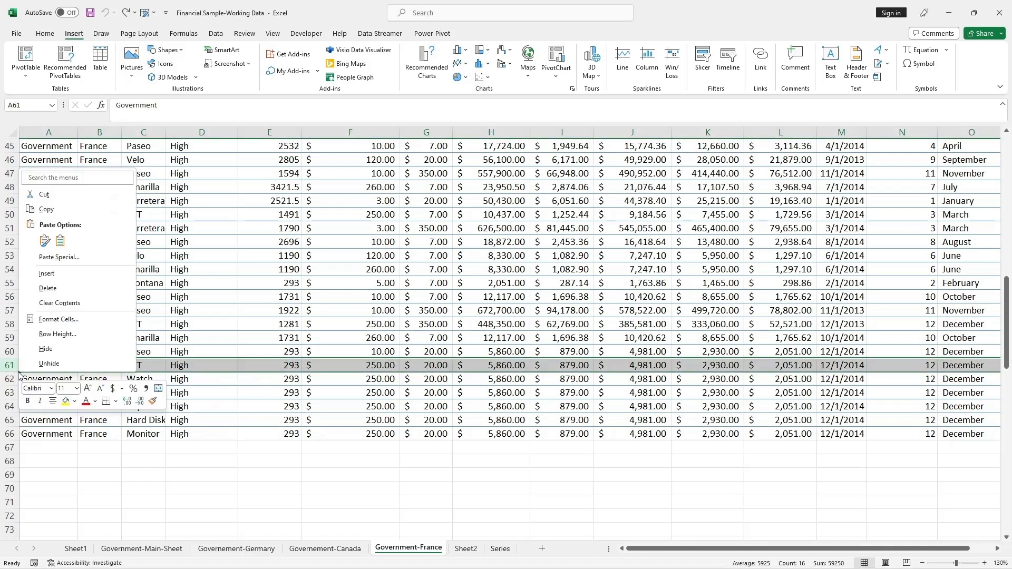
{"action": "left_click", "coordinate": [47, 273]}
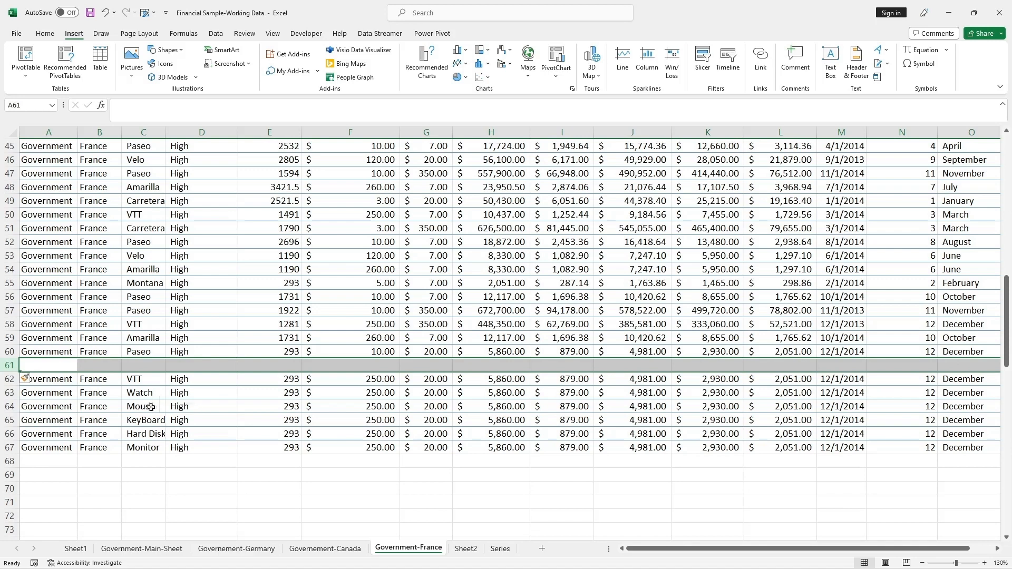
- Insert three more blank rows at row 61, one at a time, above the VTT record
{"action": "right_click", "coordinate": [19, 373]}
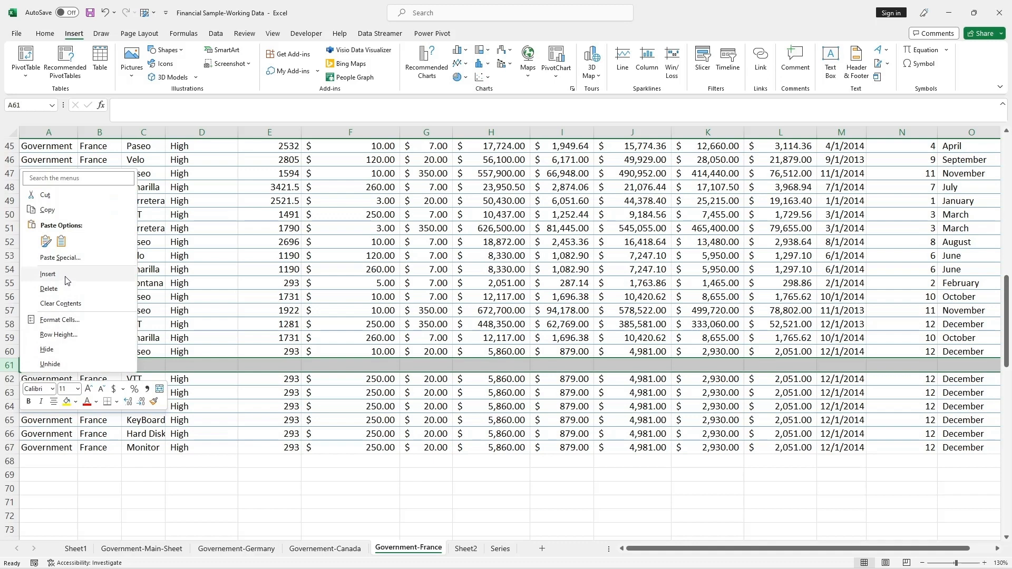
{"action": "left_click", "coordinate": [47, 274]}
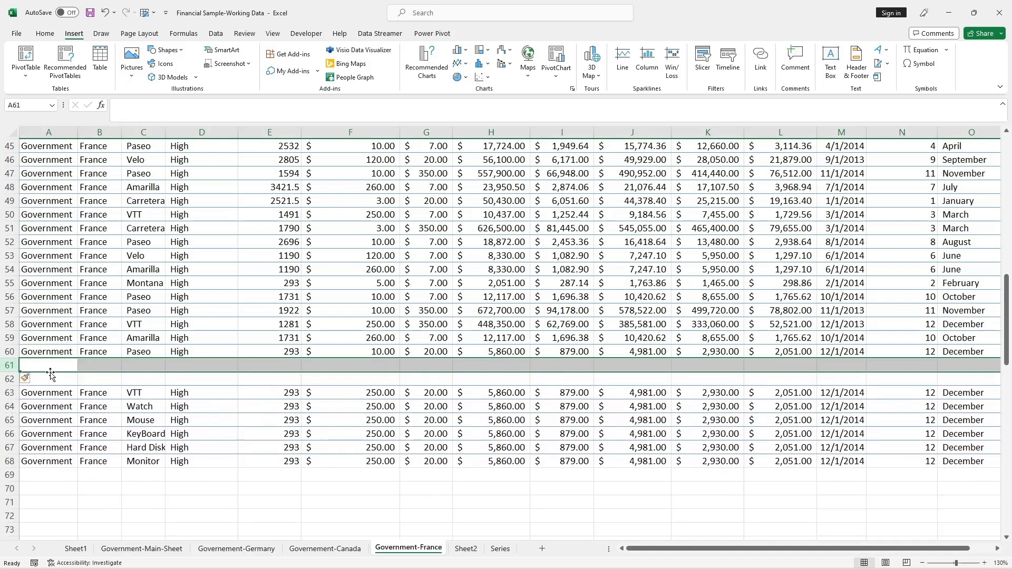
{"action": "right_click", "coordinate": [23, 378]}
{"action": "left_click", "coordinate": [48, 277]}
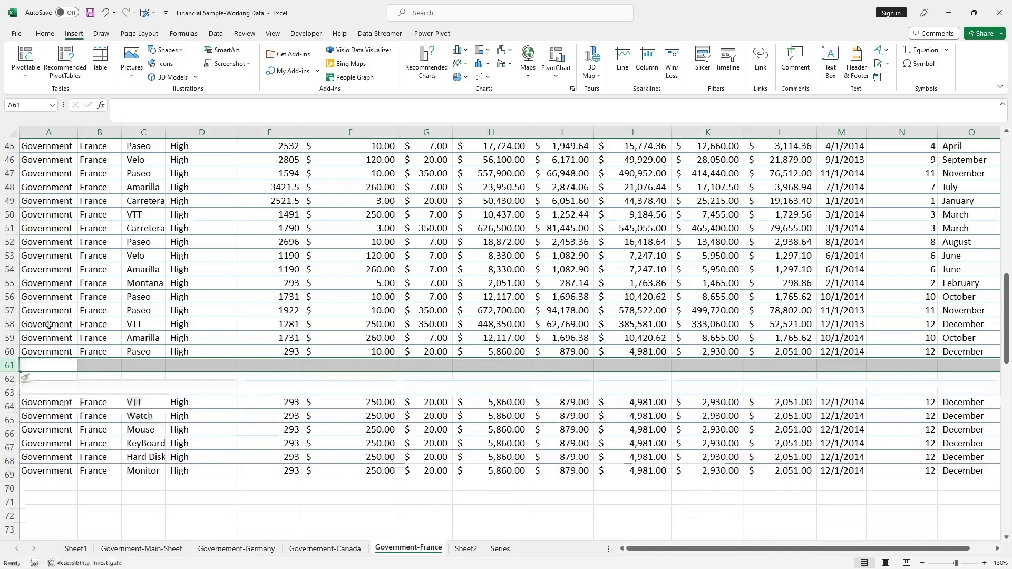
{"action": "right_click", "coordinate": [19, 372]}
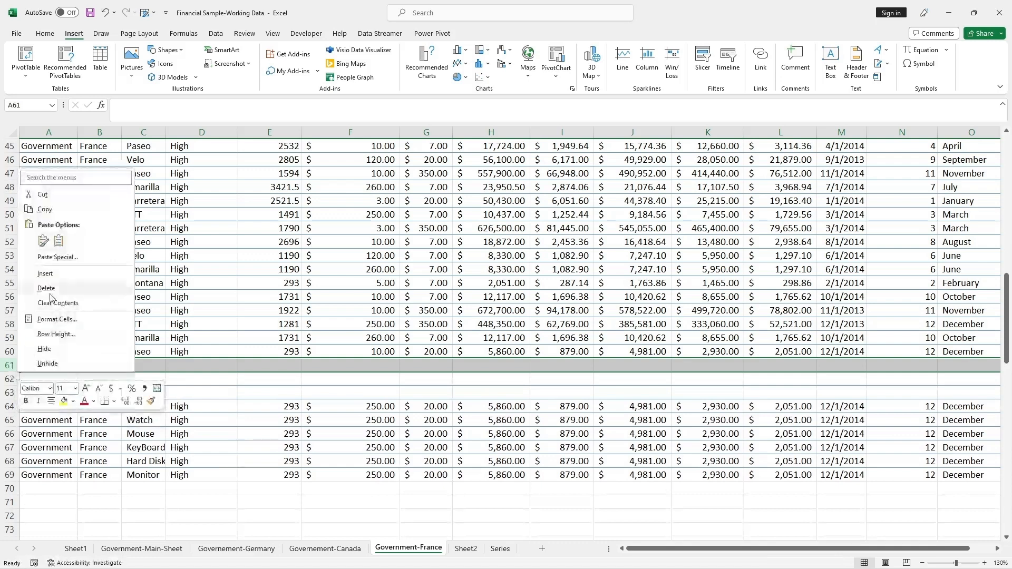
{"action": "left_click", "coordinate": [65, 275]}
{"action": "left_click", "coordinate": [144, 393]}
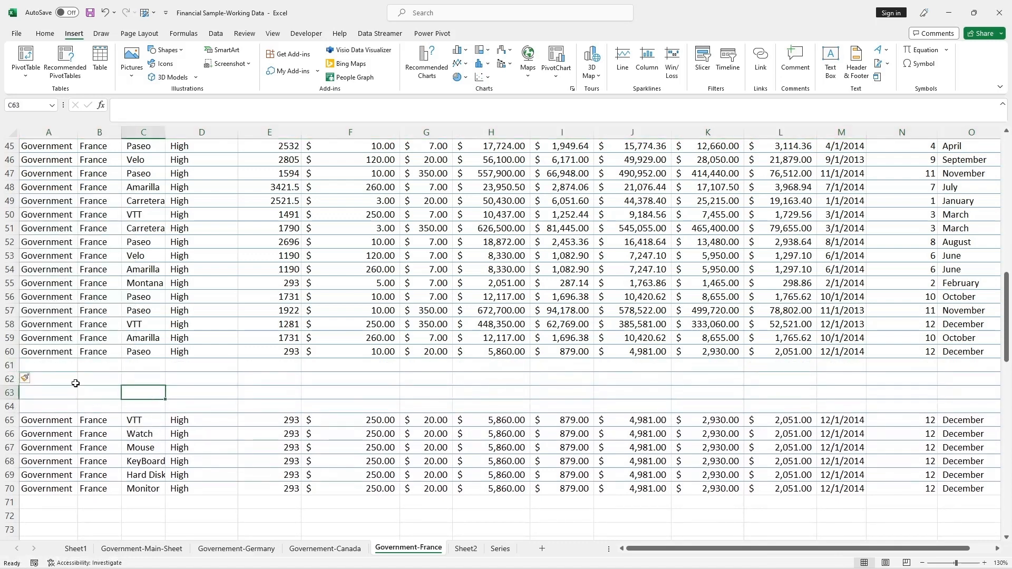
- Undo all four blank-row insertions at row 61, leaving row 64 without a further insertion
{"action": "right_click", "coordinate": [16, 409]}
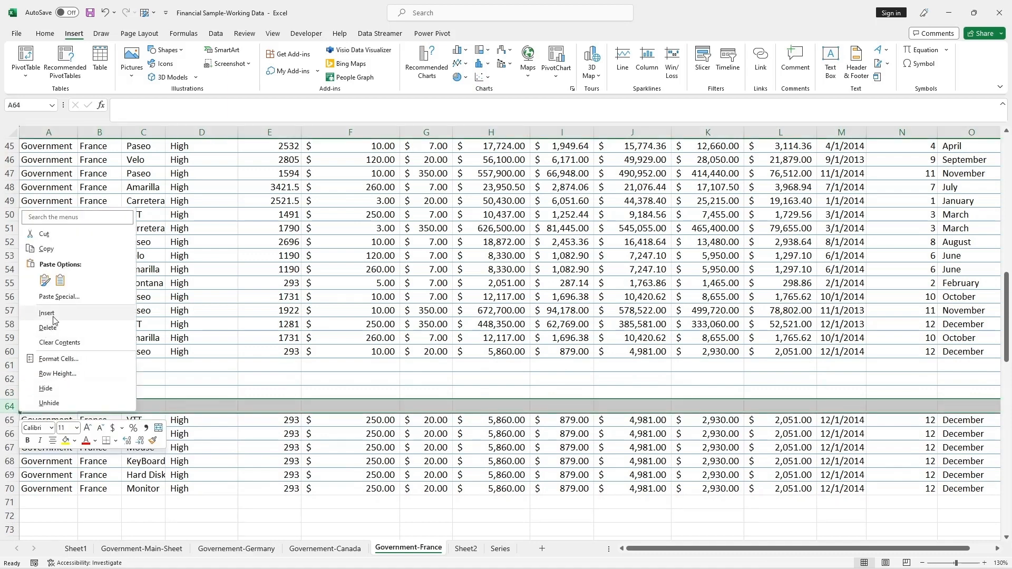
{"action": "key", "text": "Escape"}
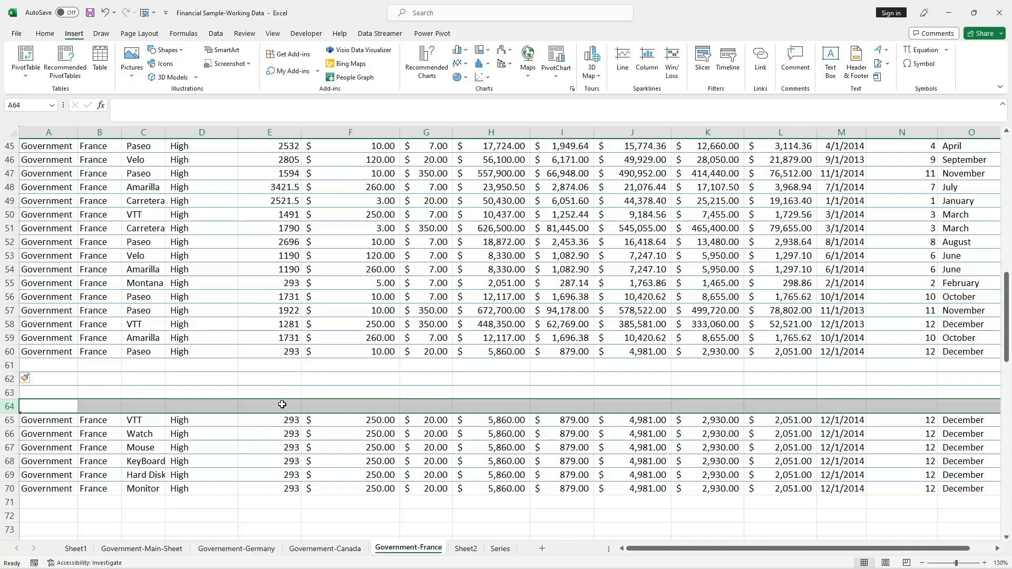
{"action": "key", "text": "ctrl+z"}
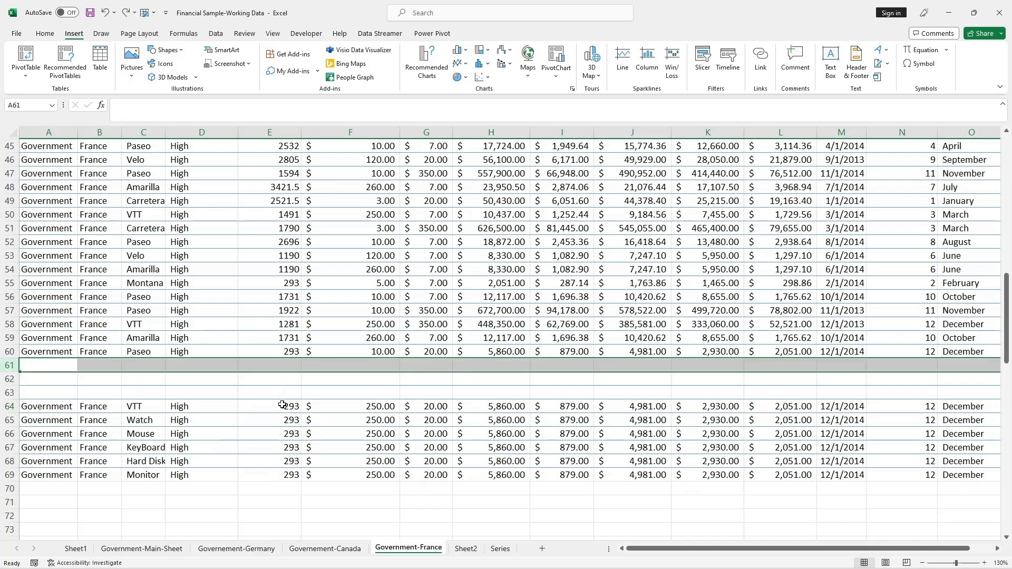
{"action": "key", "text": "ctrl+z"}
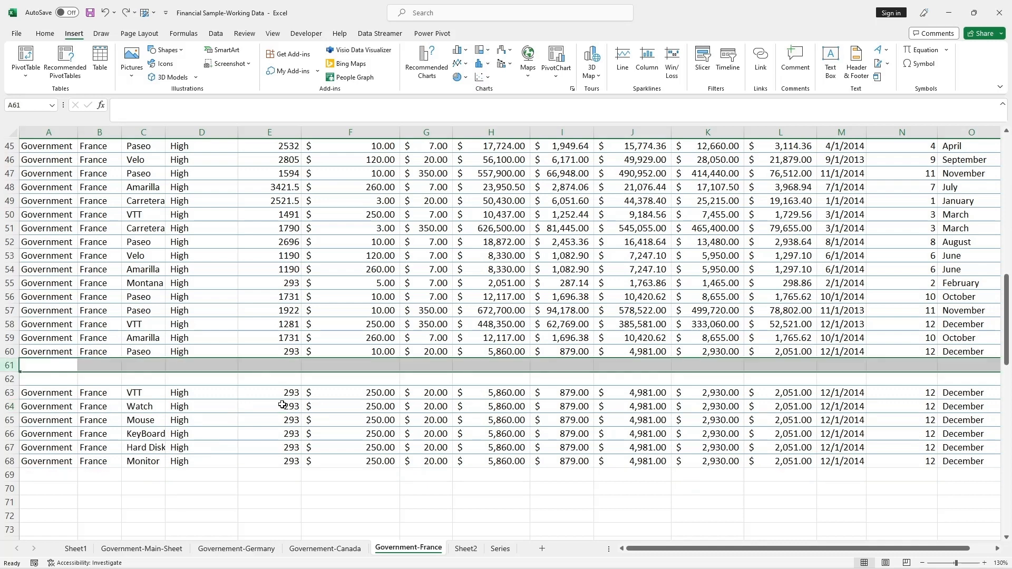
{"action": "key", "text": "ctrl+z"}
{"action": "key", "text": "ctrl+z"}
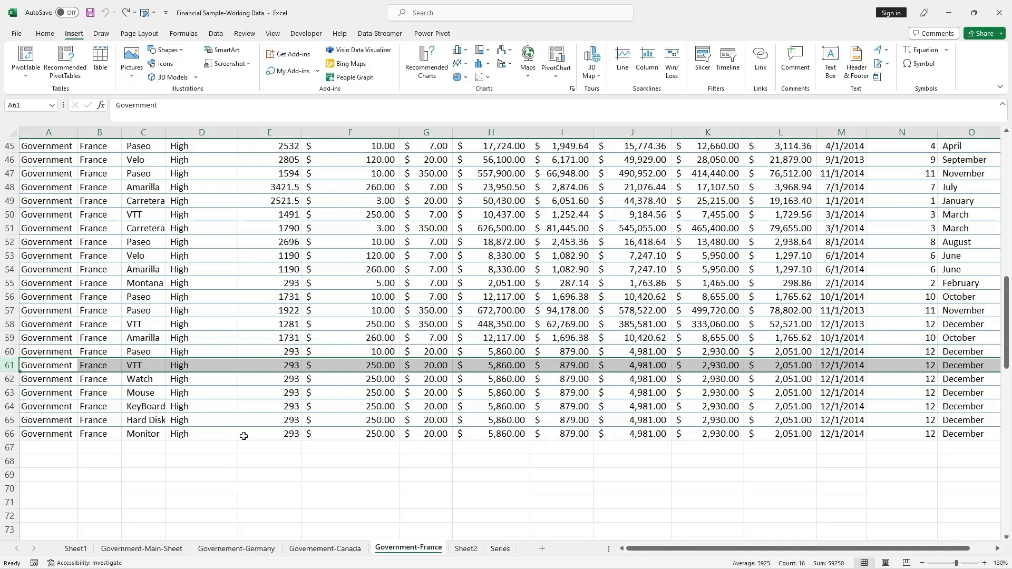
- Enter the note CTRL+Z in cell C69 below the data
{"action": "left_click", "coordinate": [132, 474]}
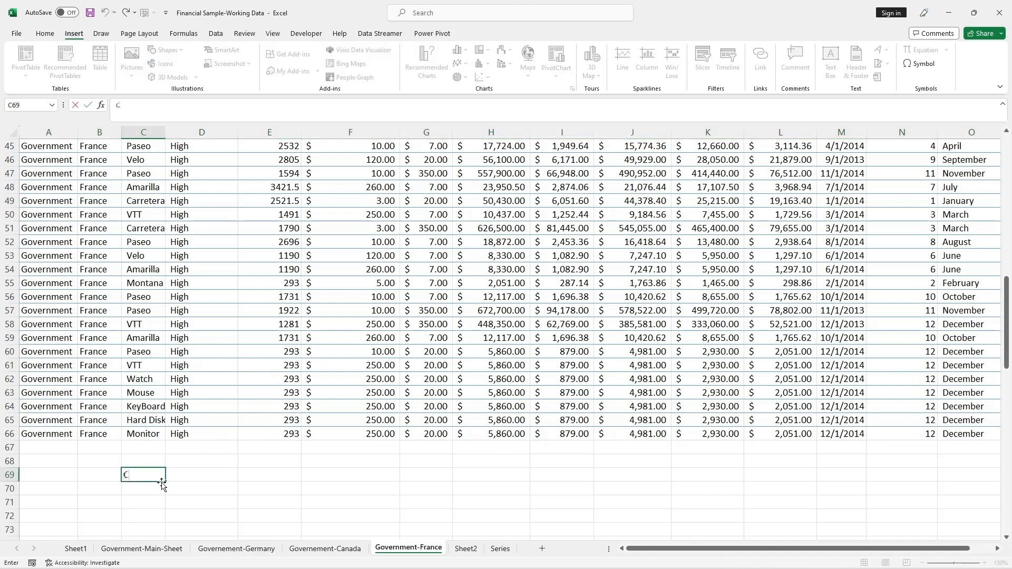
{"action": "type", "text": "TRL+Z"}
{"action": "left_click", "coordinate": [203, 489]}
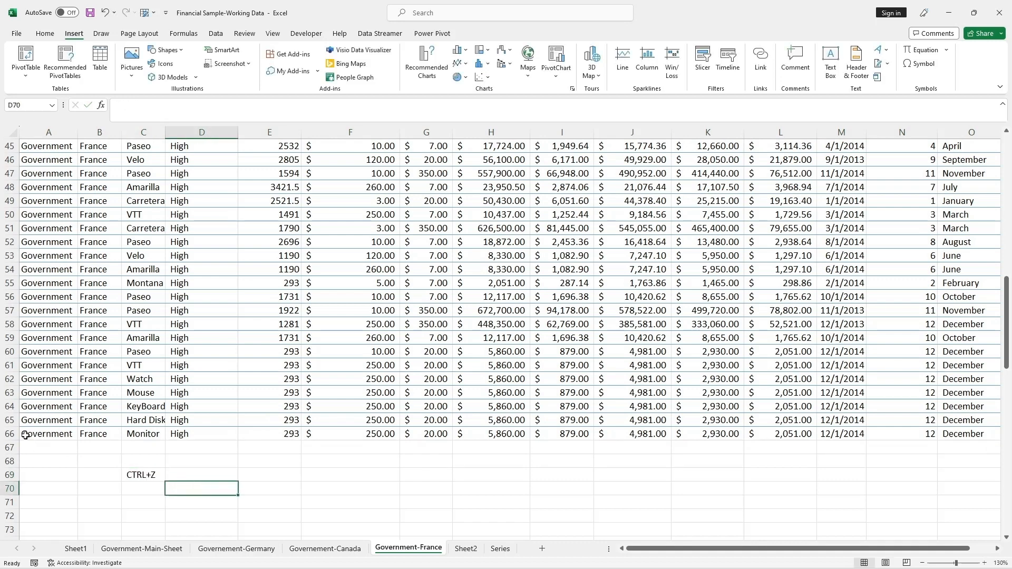
- Insert a blank row at row 61 and repeat the insertion three times, making four blank rows
{"action": "right_click", "coordinate": [12, 366]}
{"action": "left_click", "coordinate": [43, 272]}
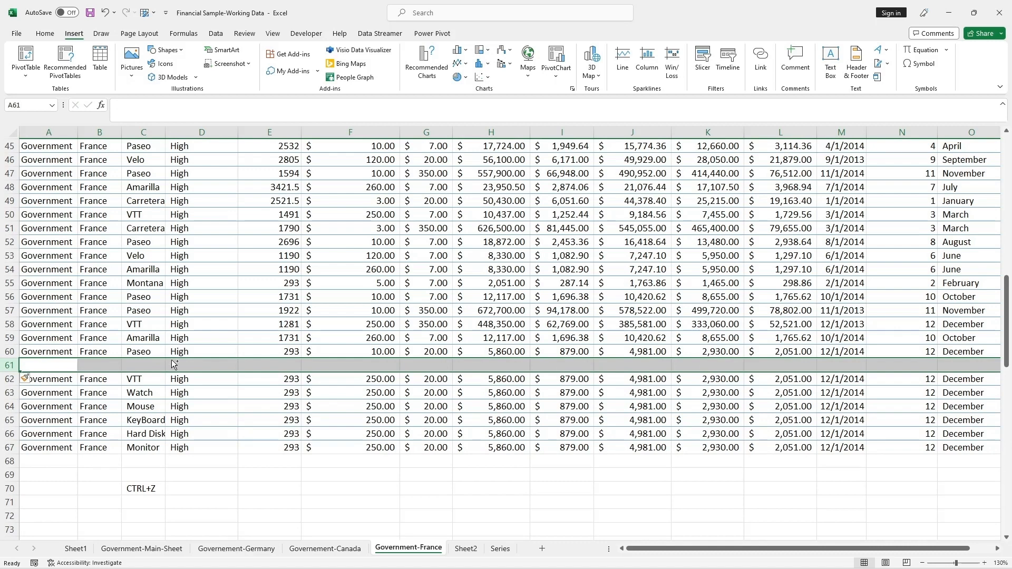
{"action": "key", "text": "F4"}
{"action": "key", "text": "F4"}
{"action": "key", "text": "F4"}
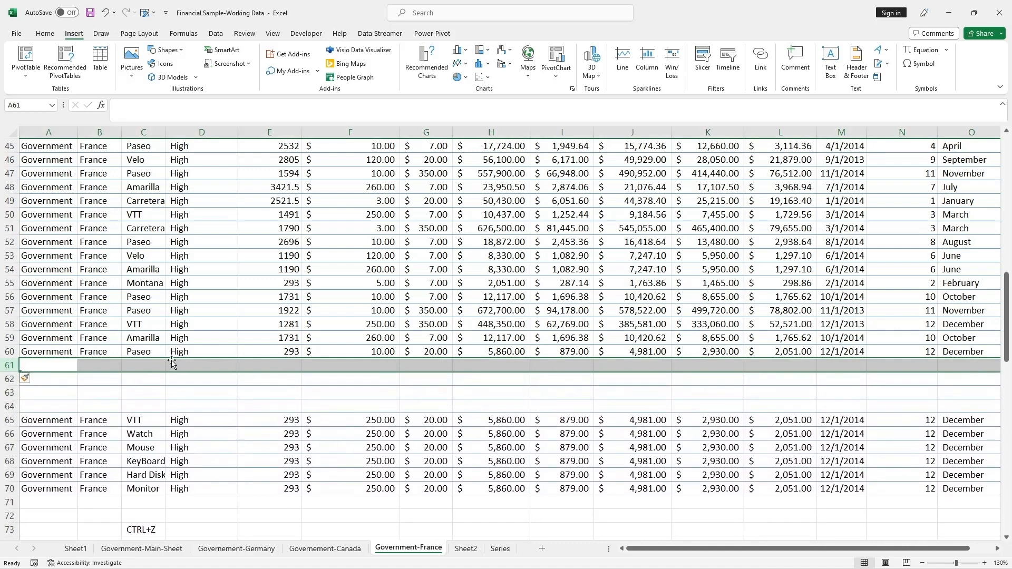
- Enter the note CTRL+Y in cell D73, beside the CTRL+Z note
{"action": "scroll", "coordinate": [173, 364], "scroll_direction": "down", "scroll_amount": 2}
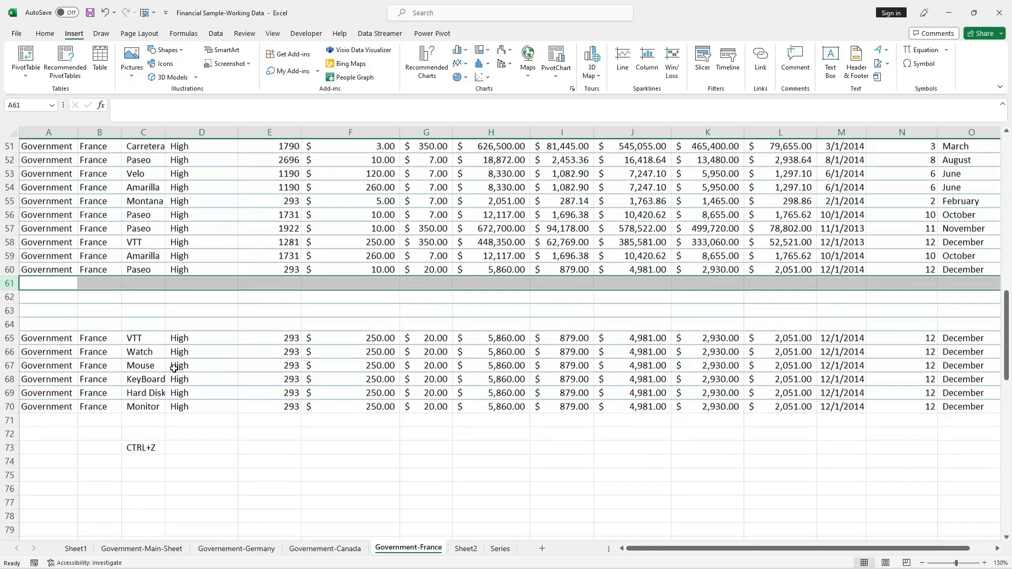
{"action": "double_click", "coordinate": [196, 448]}
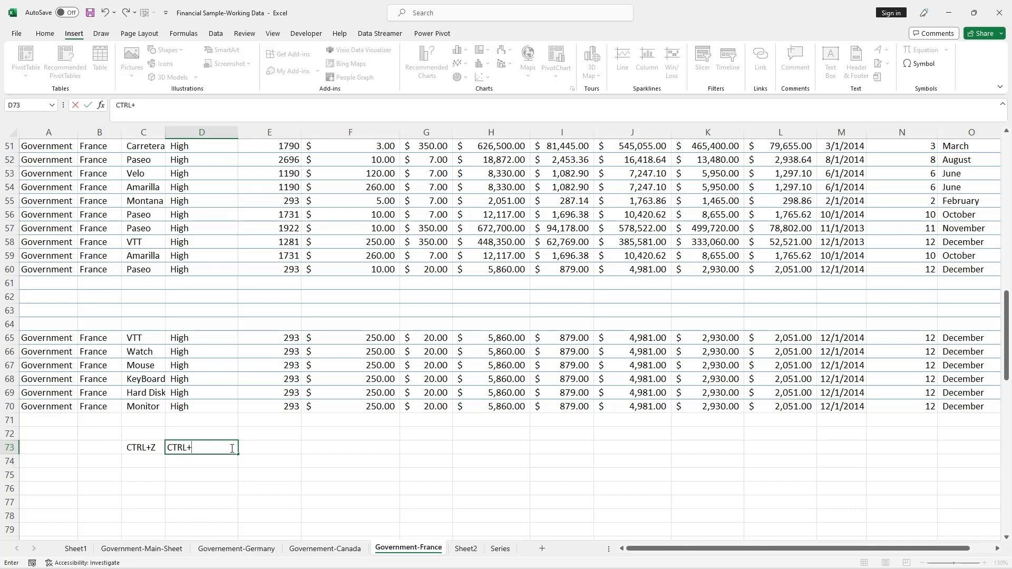
{"action": "key", "text": "Tab"}
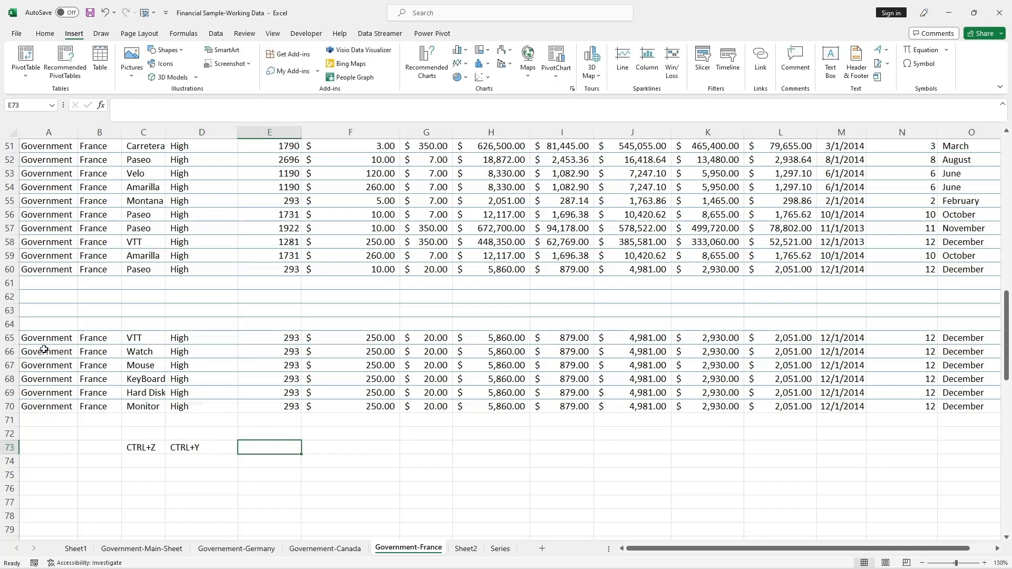
- Insert a blank row at row 64 and repeat the insertion eight times, making nine additional blank rows
{"action": "right_click", "coordinate": [15, 327]}
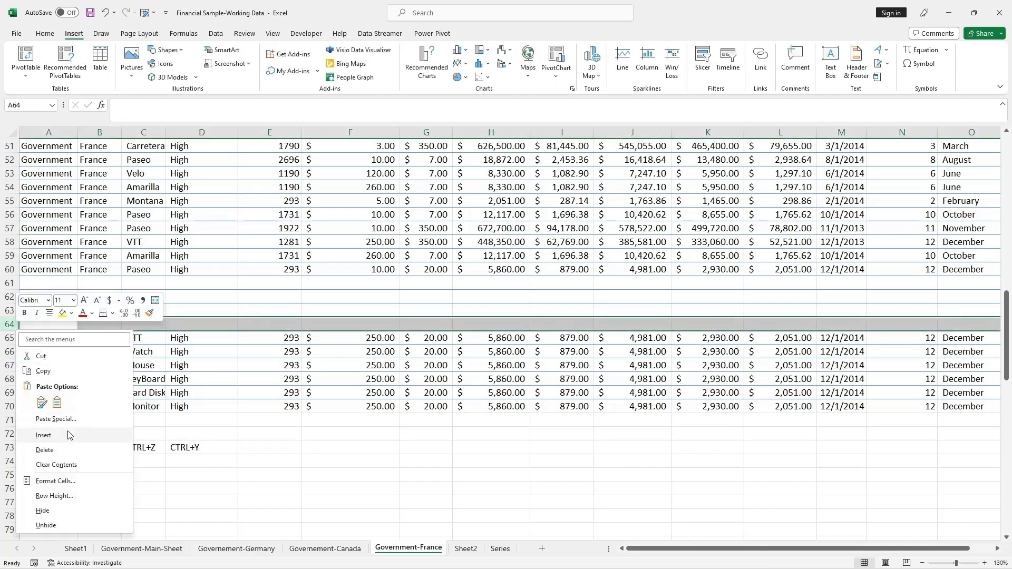
{"action": "left_click", "coordinate": [43, 435]}
{"action": "key", "text": "ctrl+y"}
{"action": "key", "text": "ctrl+y"}
{"action": "key", "text": "ctrl+y"}
{"action": "key", "text": "ctrl+y"}
{"action": "key", "text": "ctrl+y"}
{"action": "key", "text": "ctrl+y"}
{"action": "key", "text": "ctrl+y"}
{"action": "key", "text": "ctrl+y"}
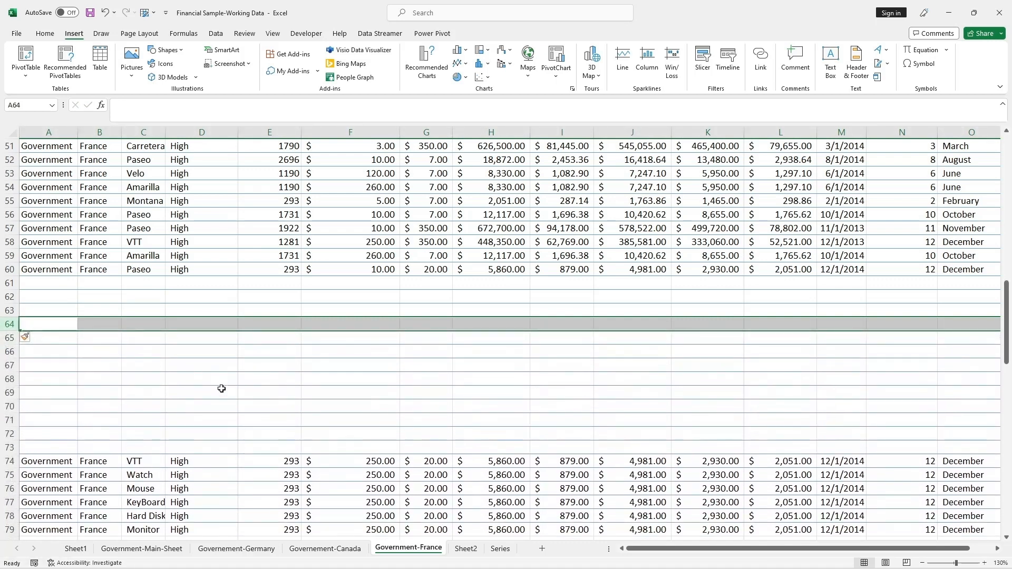
- Undo all the blank-row insertions from row 61 down, together with the CTRL+Y note
{"action": "scroll", "coordinate": [222, 389], "scroll_direction": "down", "scroll_amount": 2}
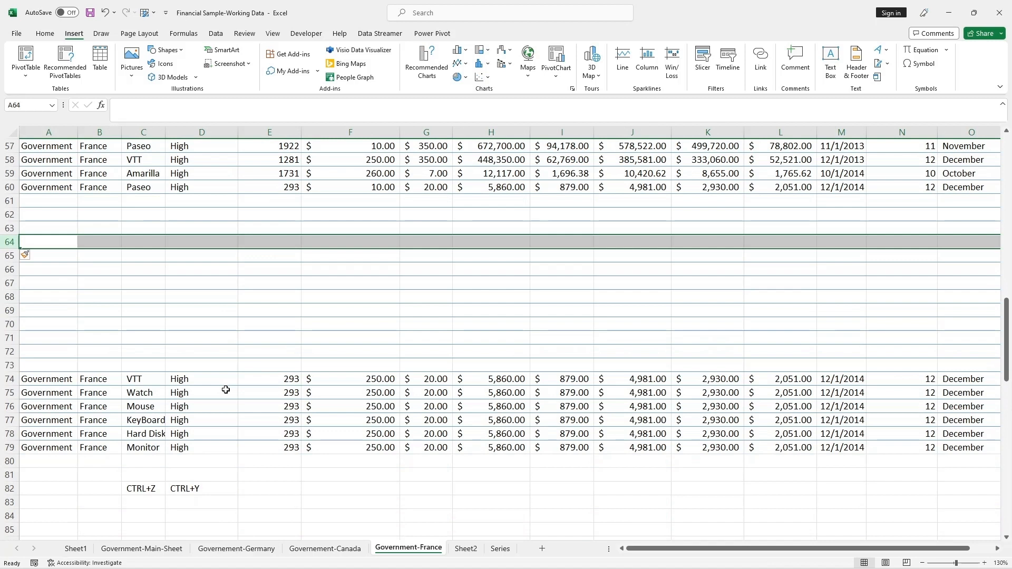
{"action": "key", "text": "ctrl+z"}
{"action": "key", "text": "ctrl+z"}
{"action": "key", "text": "ctrl+z"}
{"action": "key", "text": "ctrl+z"}
{"action": "key", "text": "ctrl+z"}
{"action": "key", "text": "ctrl+z"}
{"action": "key", "text": "ctrl+z"}
{"action": "key", "text": "ctrl+z"}
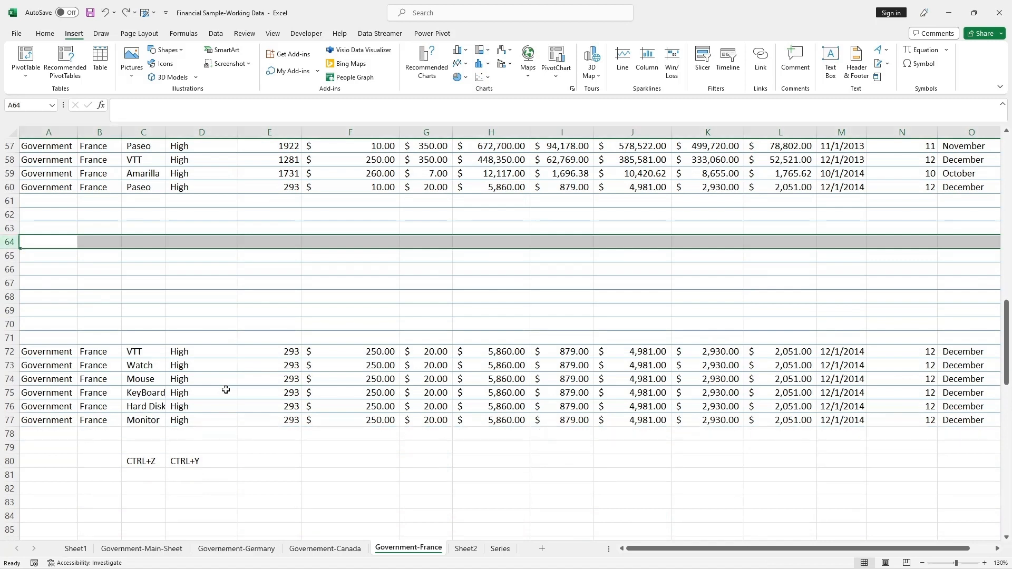
{"action": "key", "text": "ctrl+z"}
{"action": "key", "text": "ctrl+z"}
{"action": "key", "text": "ctrl+z"}
{"action": "key", "text": "ctrl+z"}
{"action": "key", "text": "ctrl+z"}
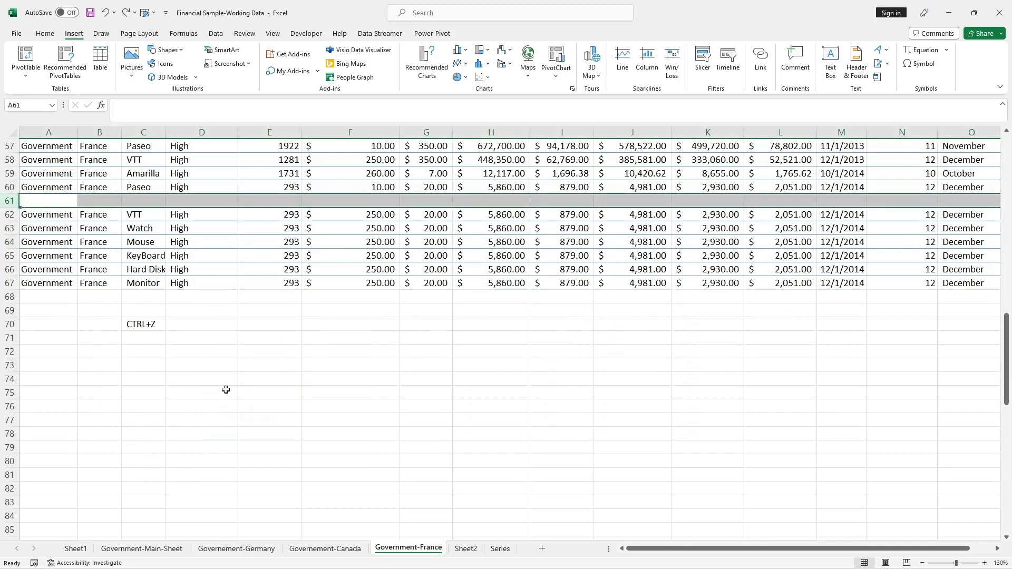
{"action": "key", "text": "ctrl+z"}
{"action": "left_click", "coordinate": [226, 390]}
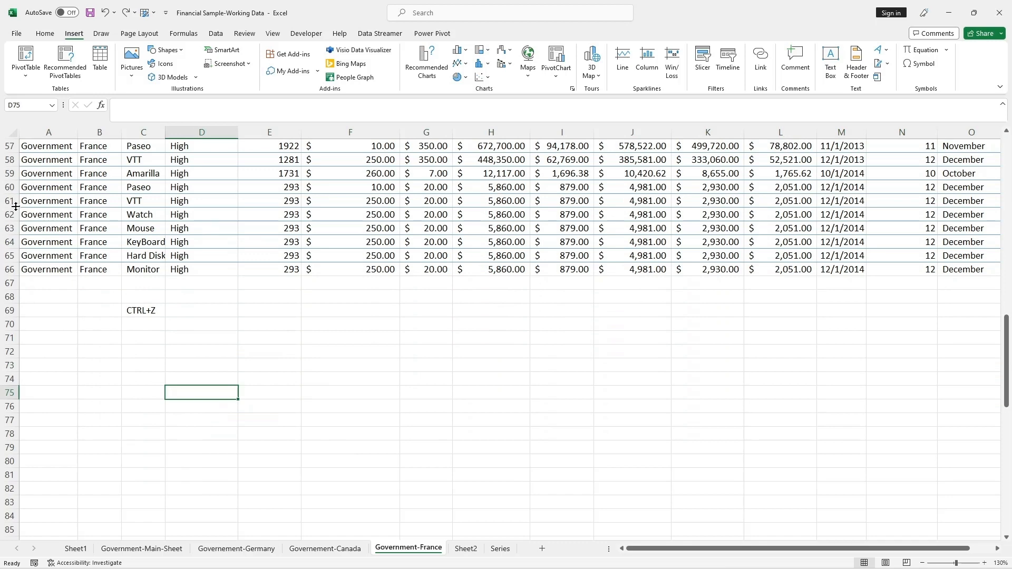
{"action": "key", "text": "ctrl+z"}
{"action": "left_click", "coordinate": [174, 363]}
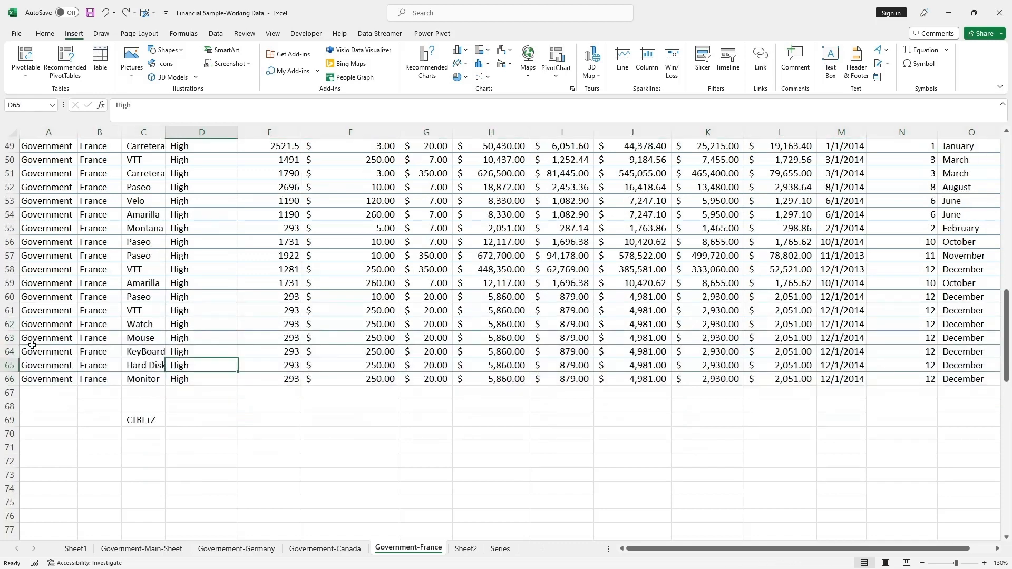
{"action": "left_click", "coordinate": [7, 324]}
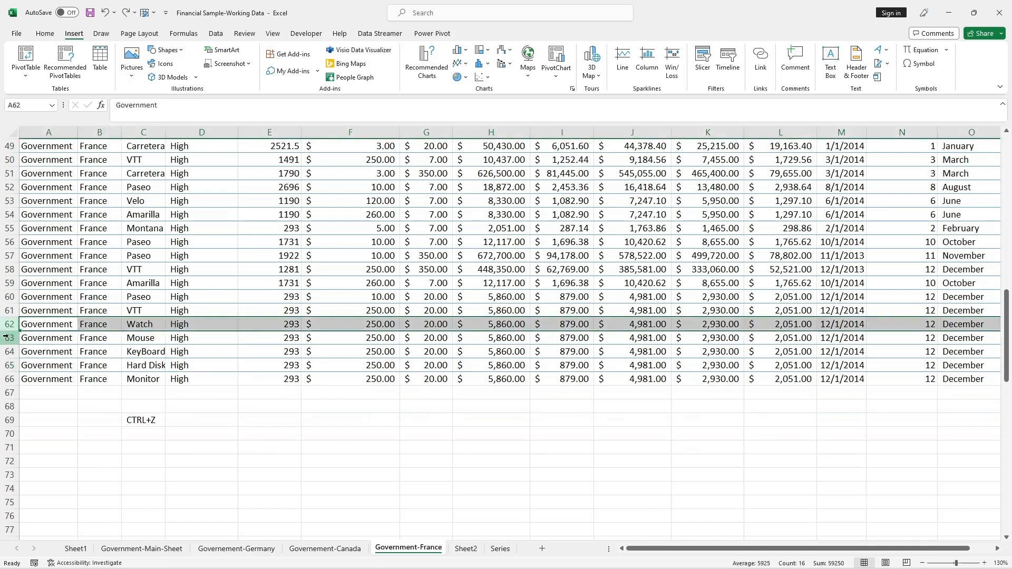
{"action": "left_click", "coordinate": [9, 338], "text": "ctrl"}
{"action": "left_click", "coordinate": [10, 352], "text": "ctrl"}
{"action": "left_click", "coordinate": [10, 365], "text": "ctrl"}
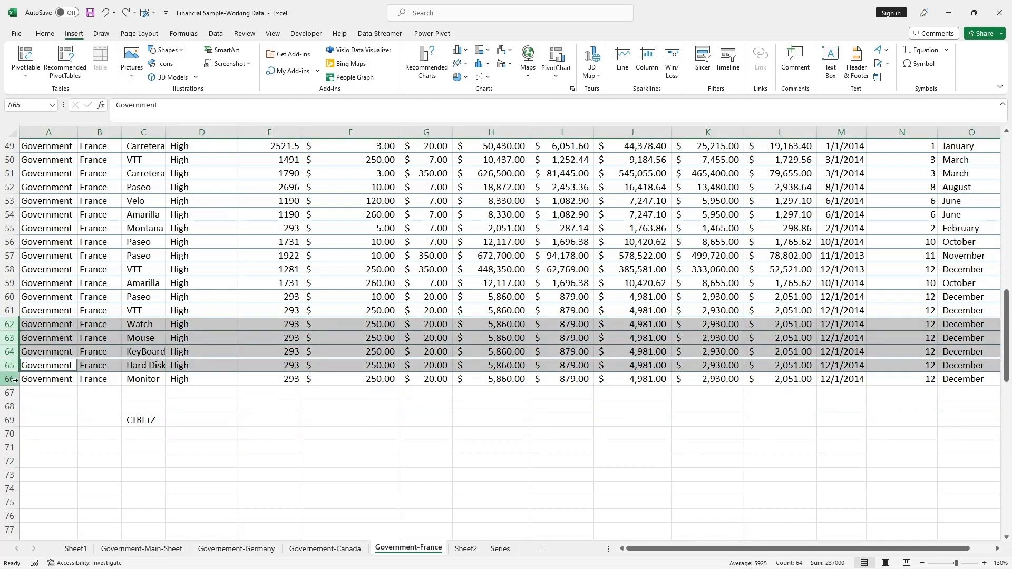
{"action": "left_click", "coordinate": [10, 379], "text": "ctrl"}
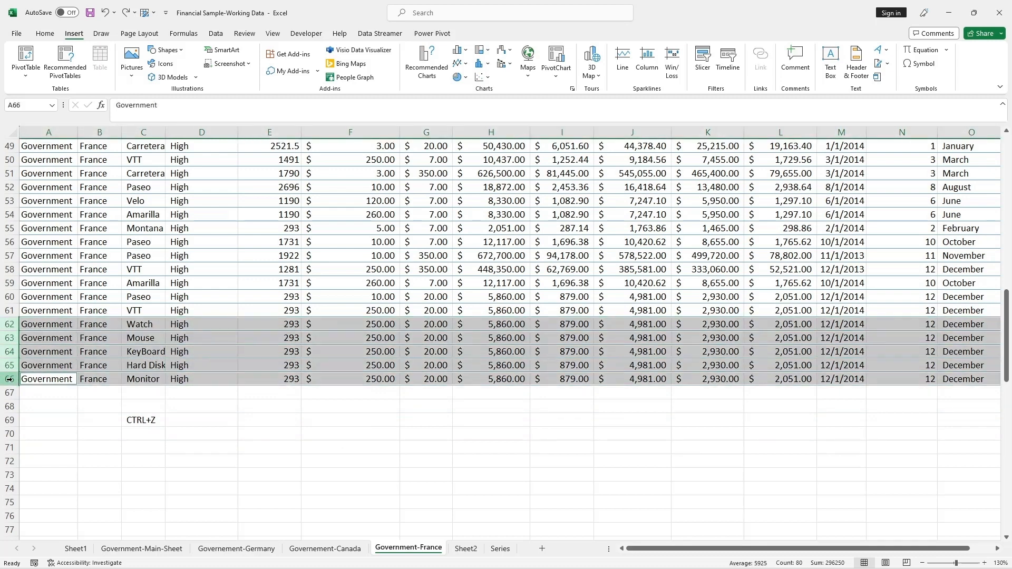
{"action": "right_click", "coordinate": [8, 338]}
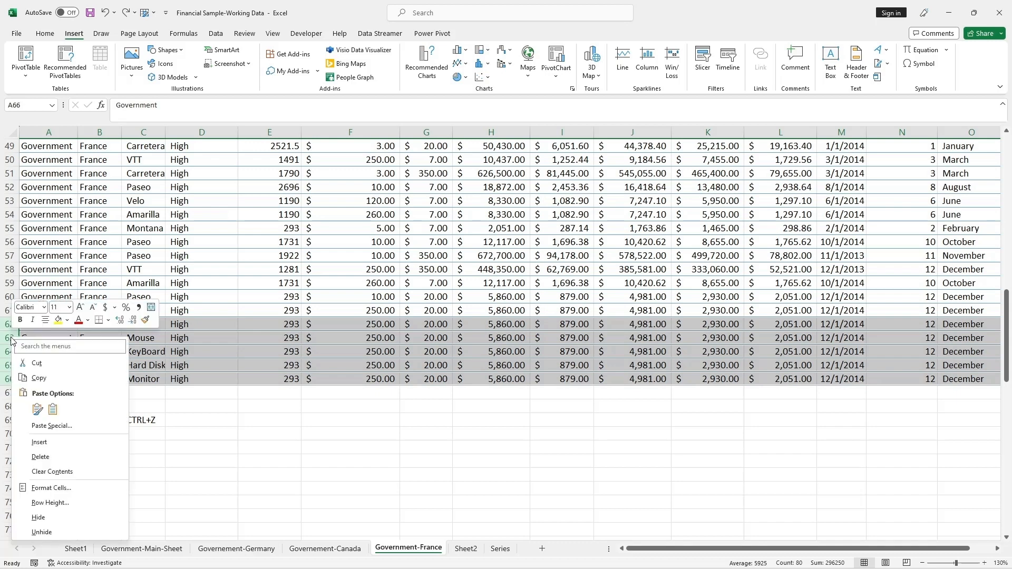
{"action": "key", "text": "Escape"}
{"action": "left_click", "coordinate": [31, 324]}
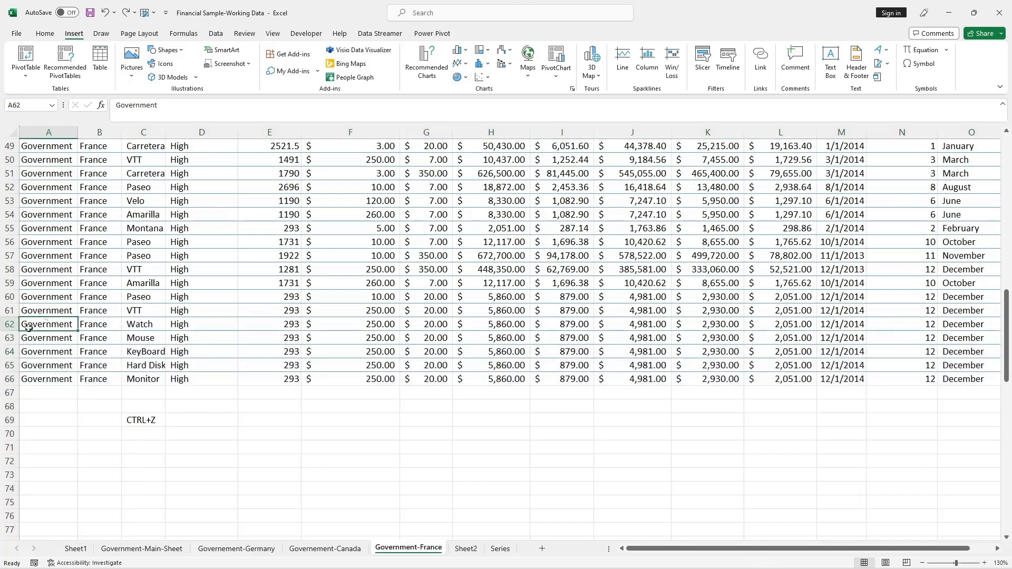
- Select rows 62 through 66 individually and insert a blank row above each of them
{"action": "left_click_drag", "start_coordinate": [6, 326], "coordinate": [8, 380]}
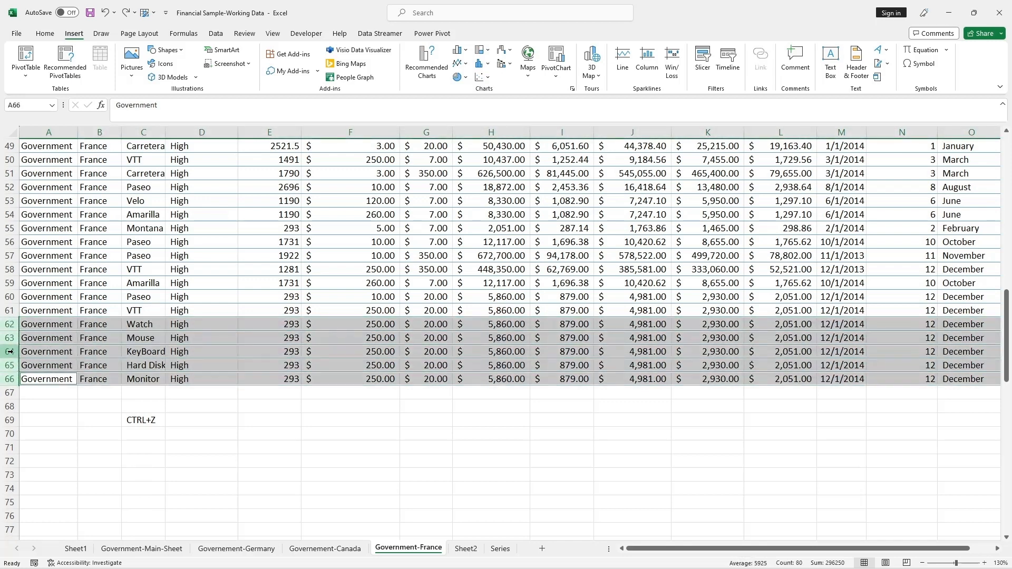
{"action": "right_click", "coordinate": [10, 343]}
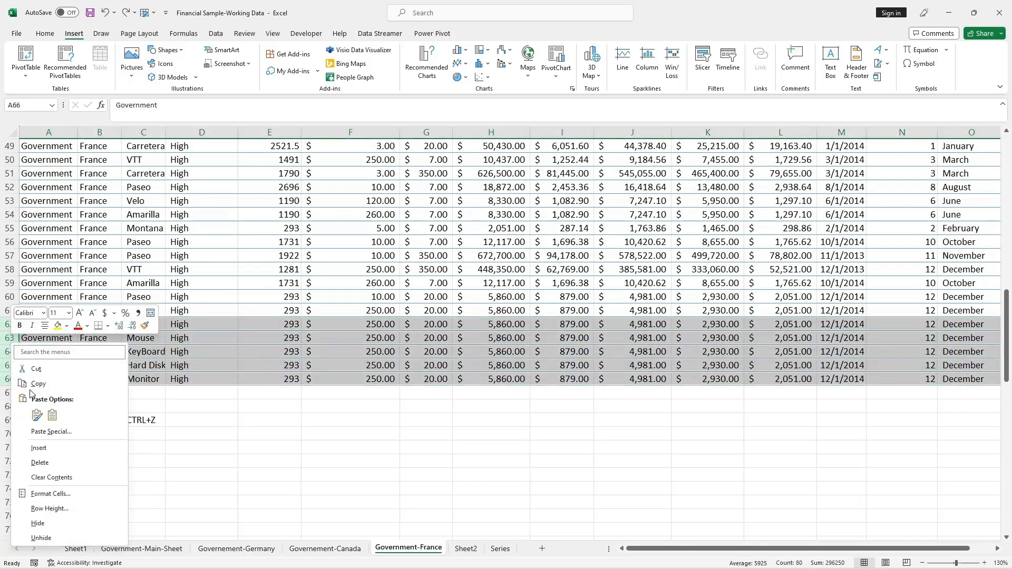
{"action": "left_click", "coordinate": [38, 448]}
{"action": "left_click", "coordinate": [240, 369]}
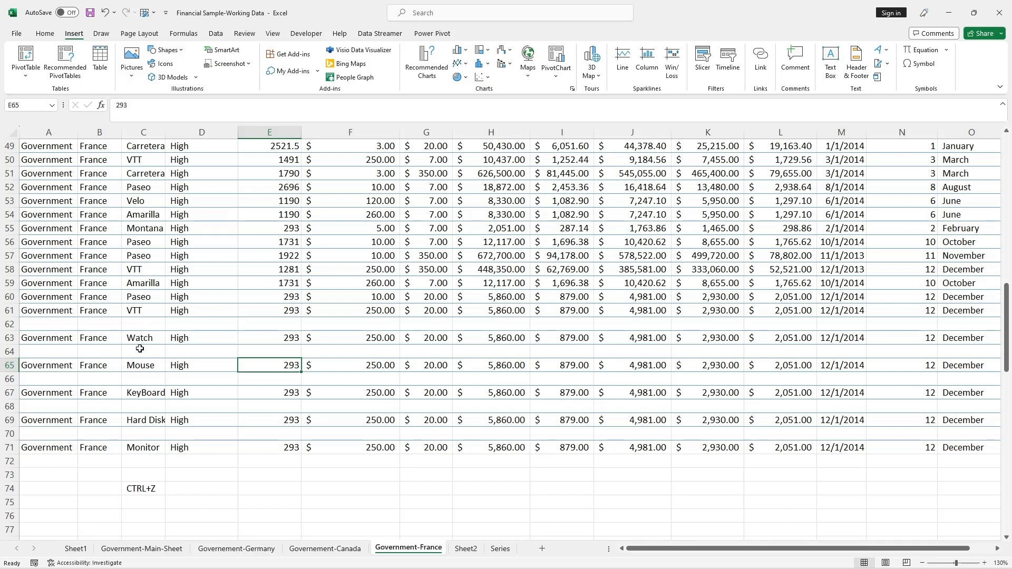
- Copy the VTT record in row 61 into blank row 62, and undo the paste
{"action": "left_click", "coordinate": [32, 326]}
{"action": "left_click", "coordinate": [68, 306]}
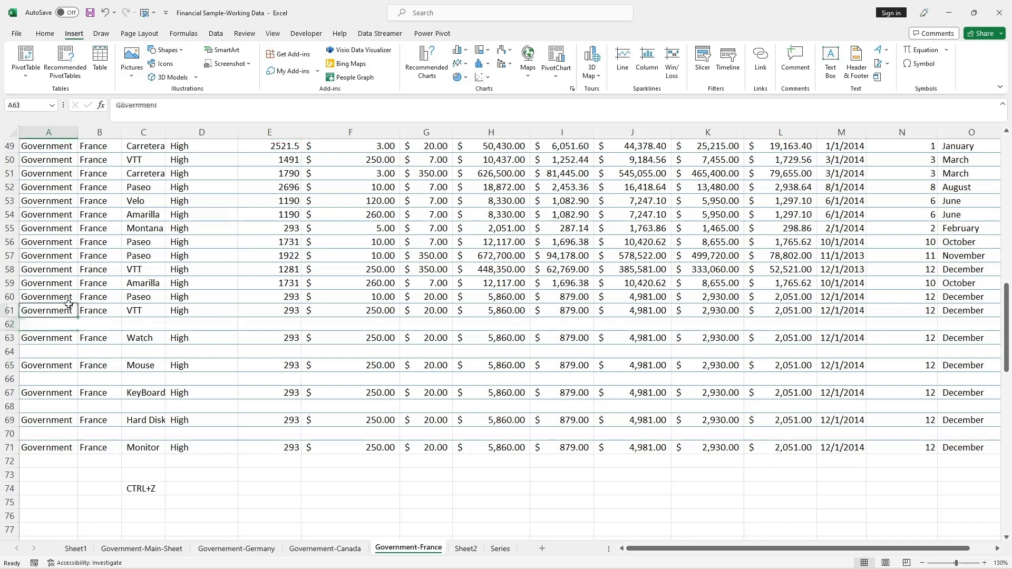
{"action": "left_click_drag", "start_coordinate": [68, 304], "coordinate": [964, 317]}
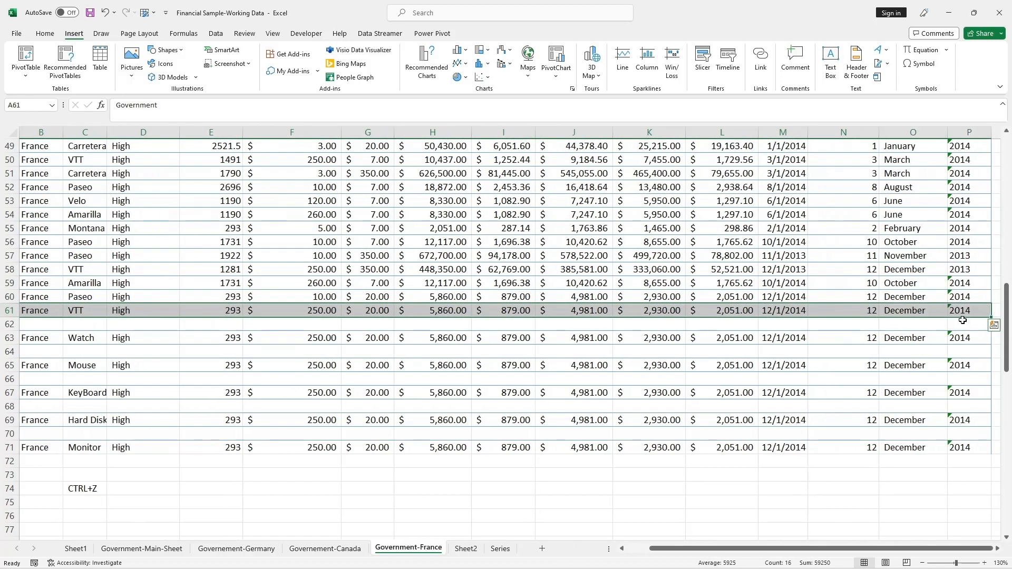
{"action": "key", "text": "ctrl+c"}
{"action": "left_click_drag", "start_coordinate": [697, 549], "coordinate": [671, 550]}
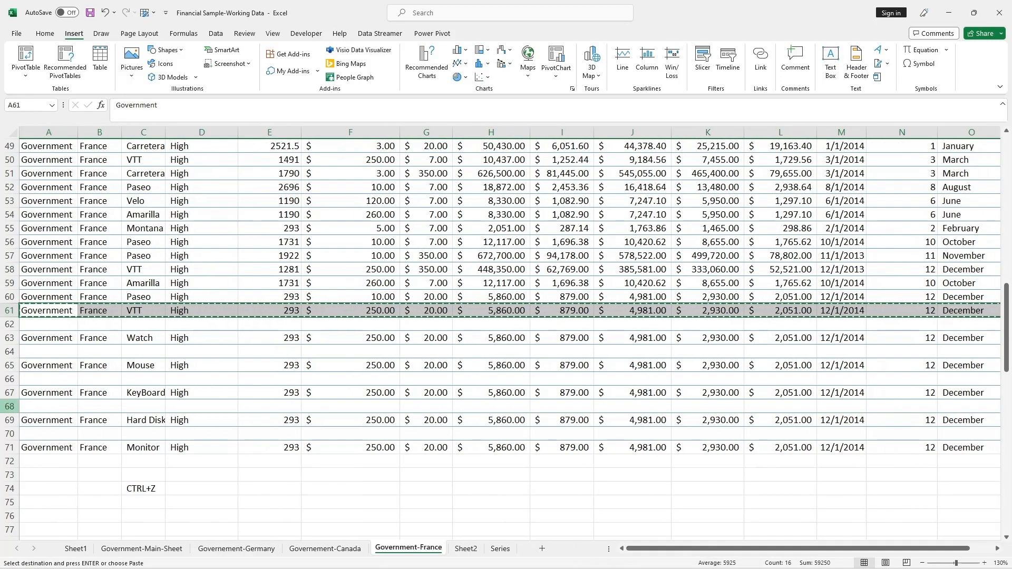
{"action": "left_click", "coordinate": [49, 324]}
{"action": "key", "text": "ctrl+v"}
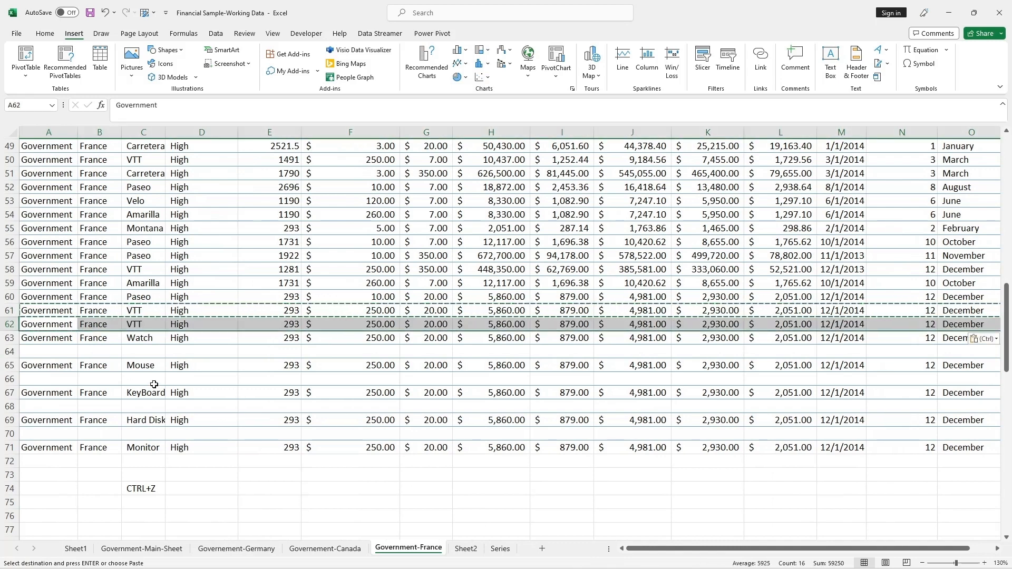
{"action": "key", "text": "ctrl+z"}
{"action": "left_click", "coordinate": [156, 388]}
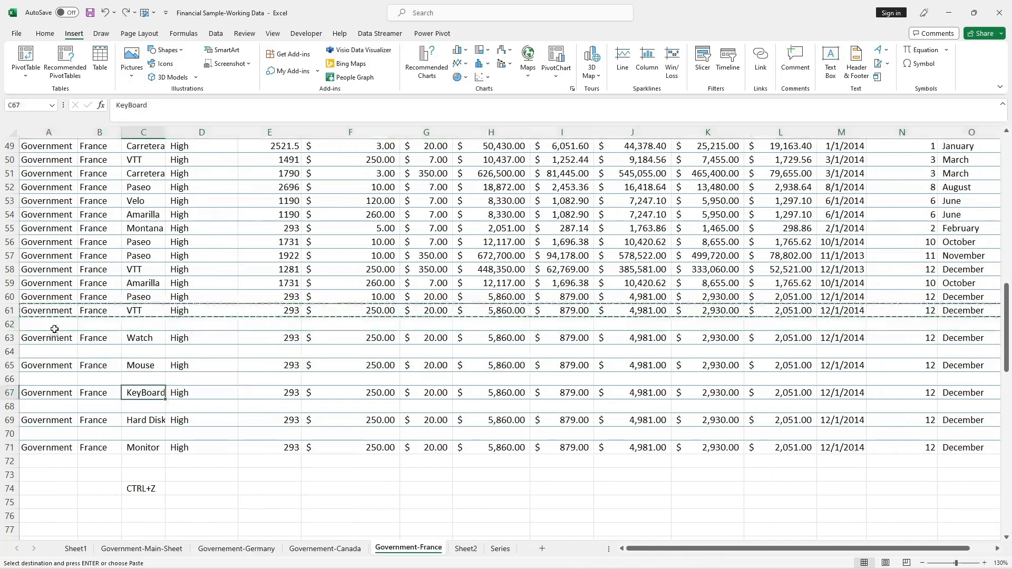
- Enter Government, France, Bags and Low in cells A62 to D62 of the first blank row
{"action": "double_click", "coordinate": [50, 325]}
{"action": "type", "text": "Gove"}
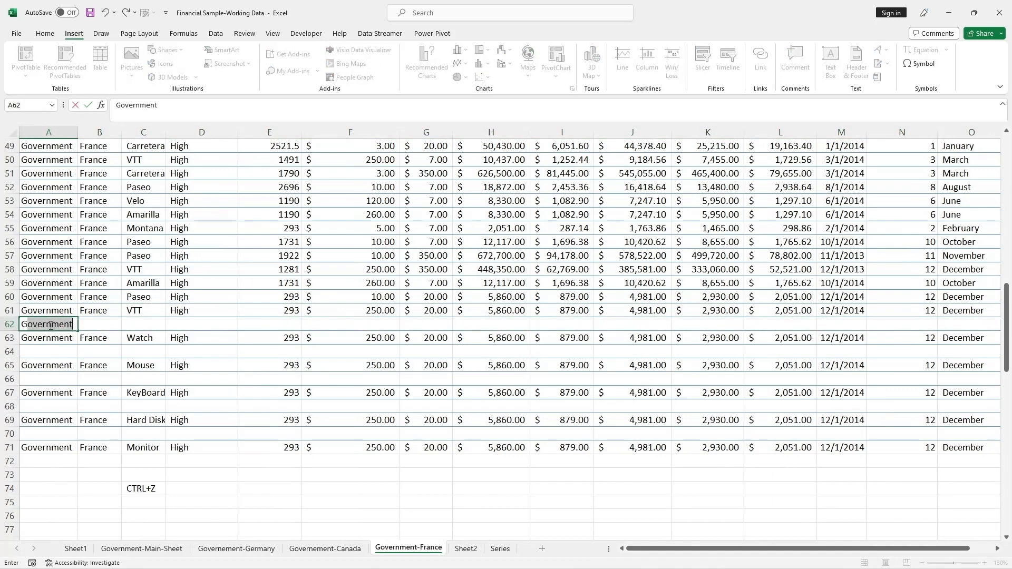
{"action": "left_click", "coordinate": [136, 339]}
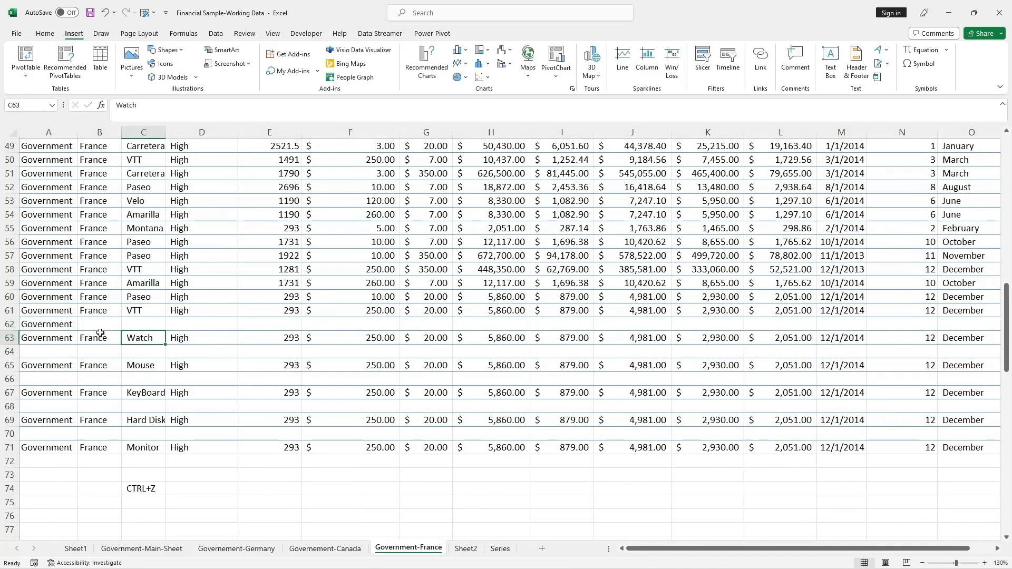
{"action": "left_click", "coordinate": [100, 324]}
{"action": "type", "text": "France"}
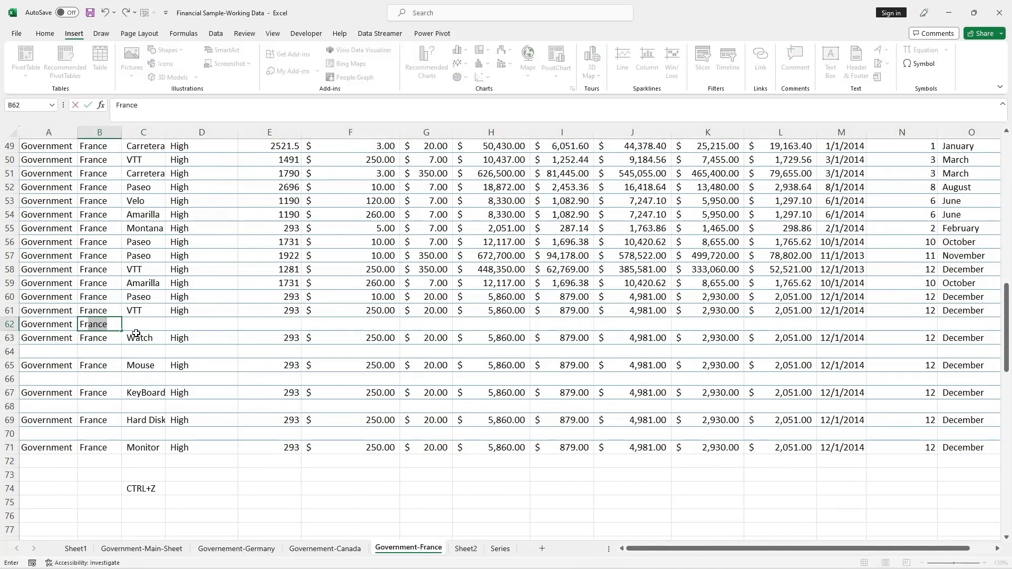
{"action": "double_click", "coordinate": [157, 325]}
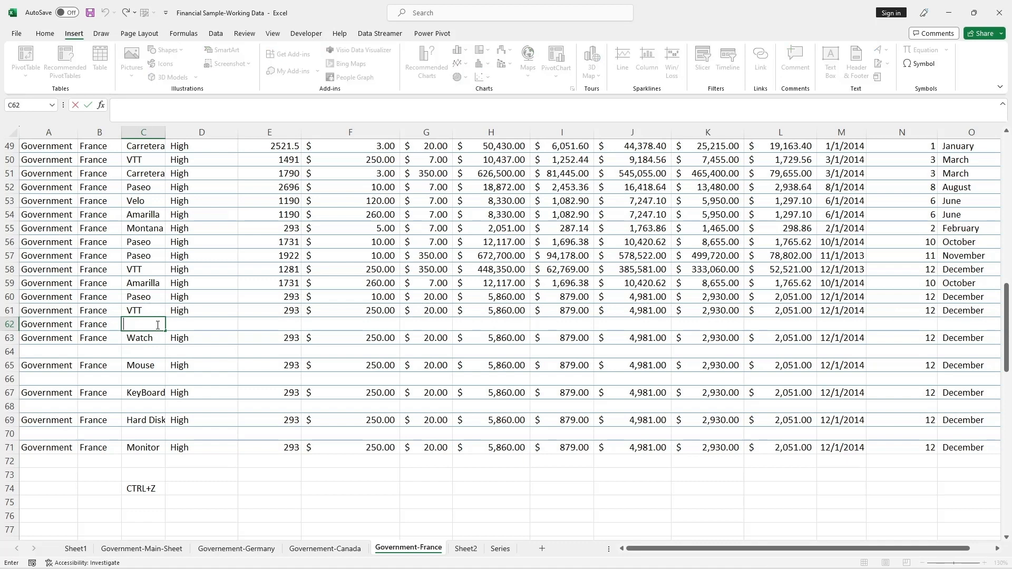
{"action": "type", "text": "Bags"}
{"action": "left_click", "coordinate": [221, 327]}
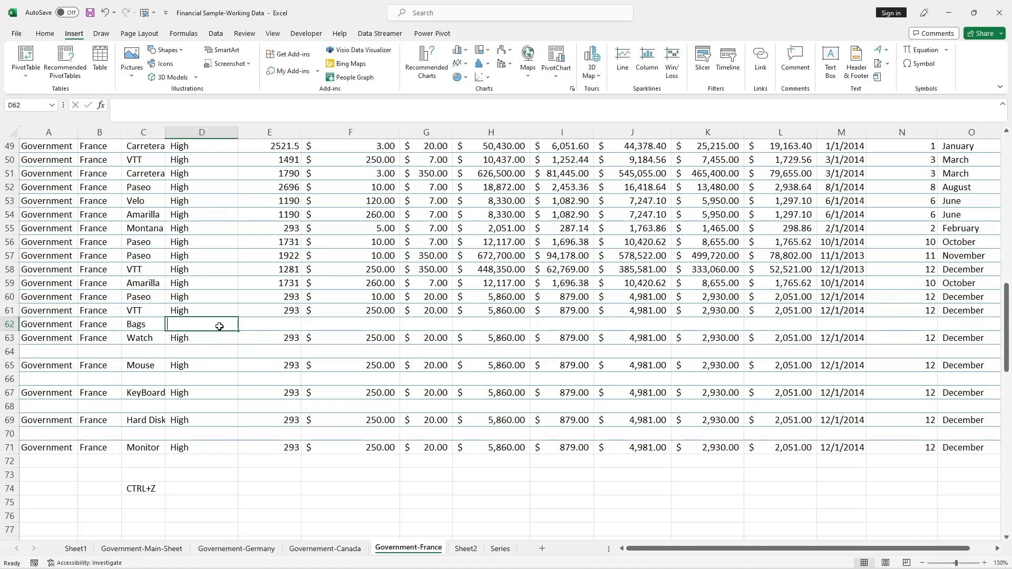
{"action": "type", "text": "Low"}
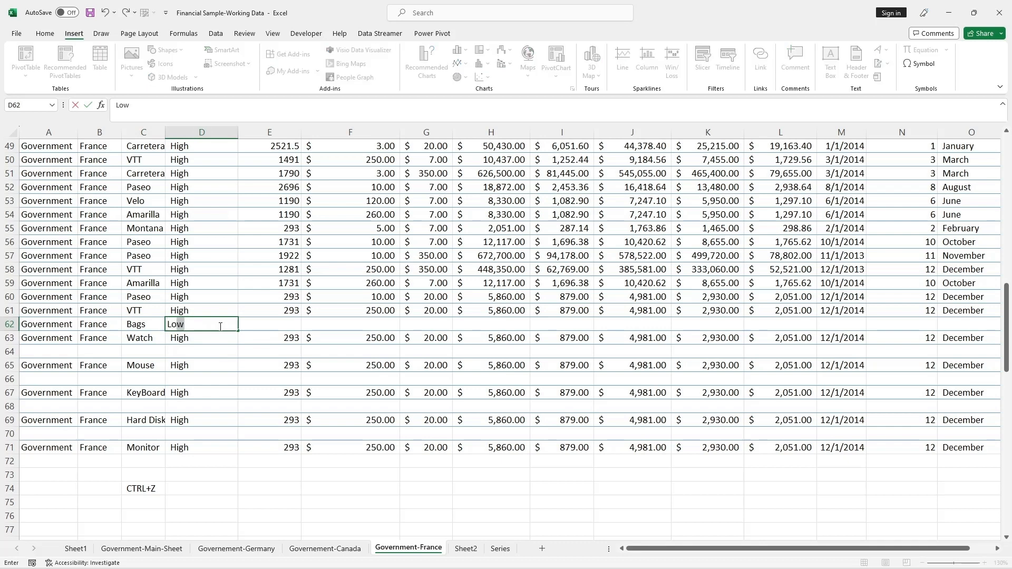
{"action": "left_click", "coordinate": [269, 376]}
{"action": "left_click", "coordinate": [283, 324]}
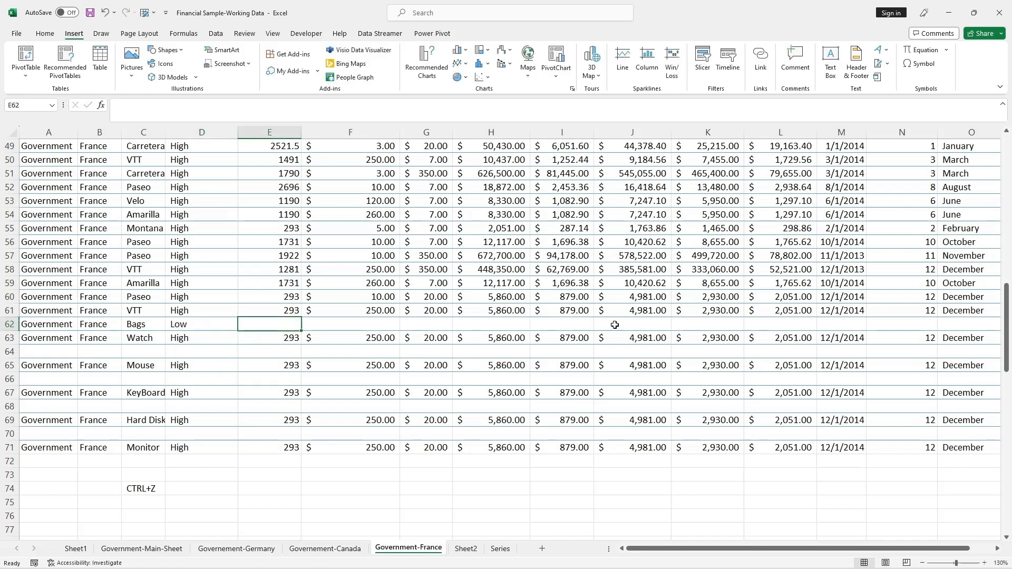
{"action": "left_click", "coordinate": [615, 324]}
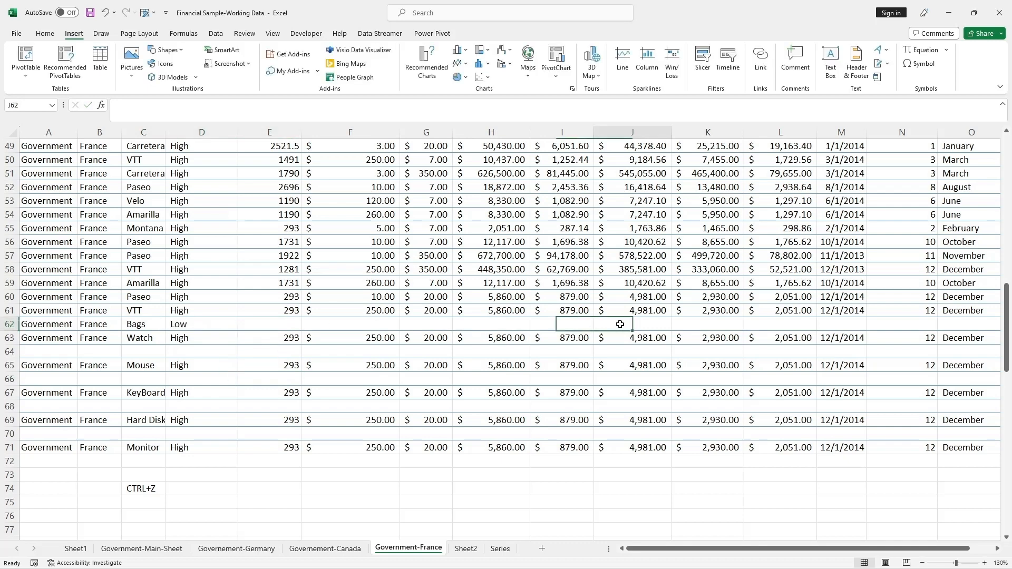
- Enter the product names CPU in C66, Mother Borad in C68, USB Cable in C70 and Printer in C64
{"action": "left_click", "coordinate": [143, 377]}
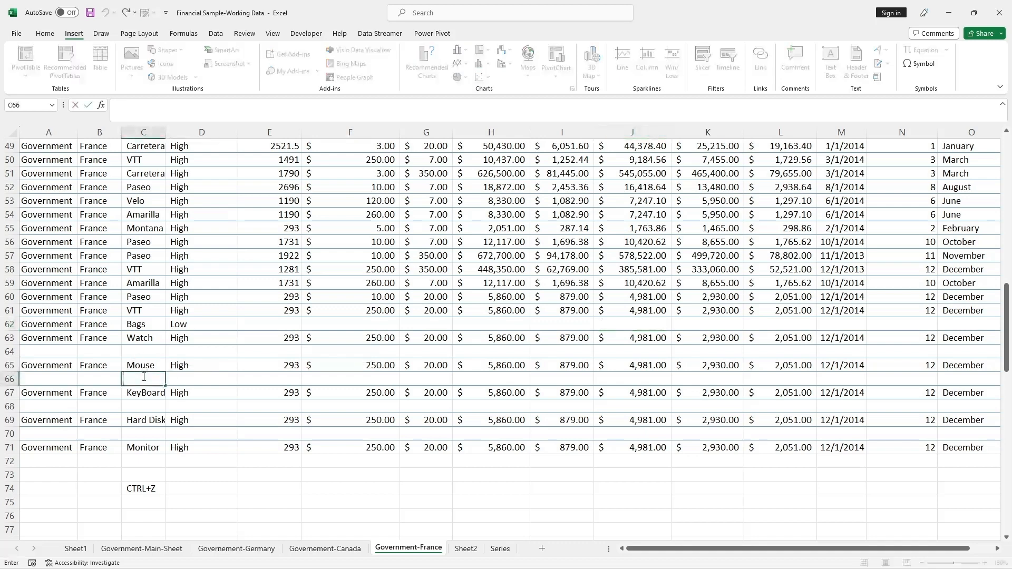
{"action": "left_click", "coordinate": [153, 404]}
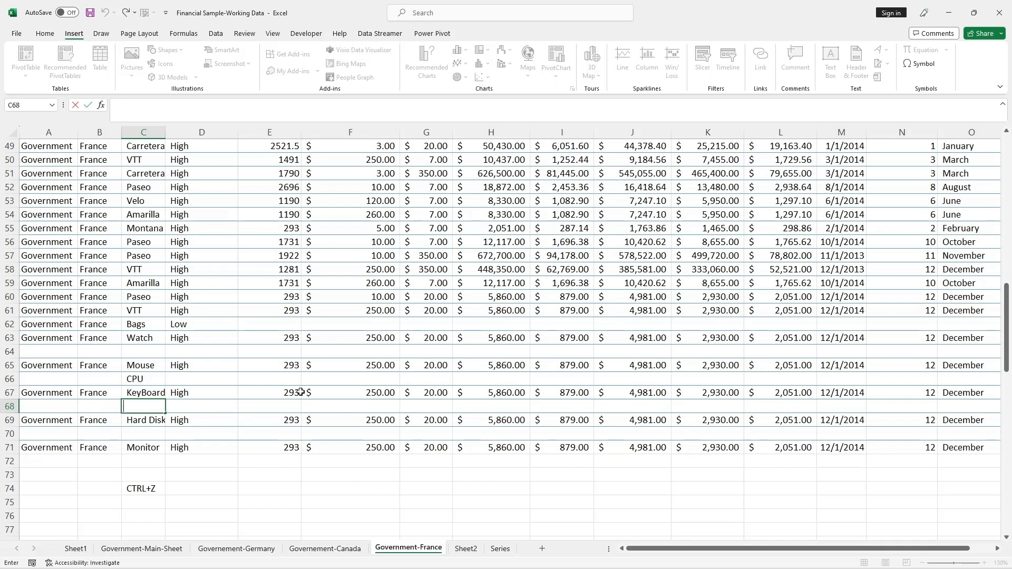
{"action": "type", "text": "Mother Borad"}
{"action": "left_click", "coordinate": [227, 475]}
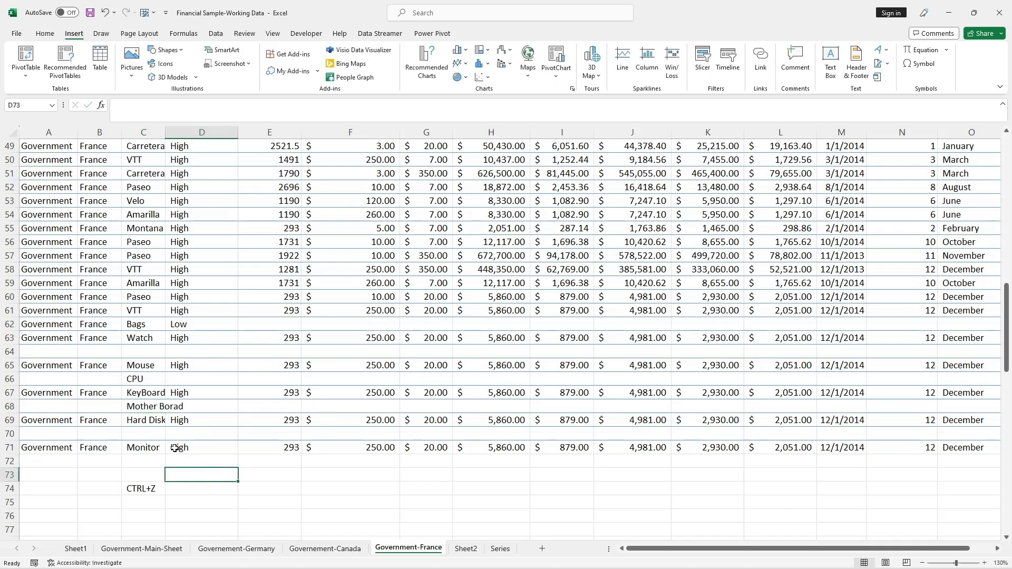
{"action": "left_click", "coordinate": [144, 431]}
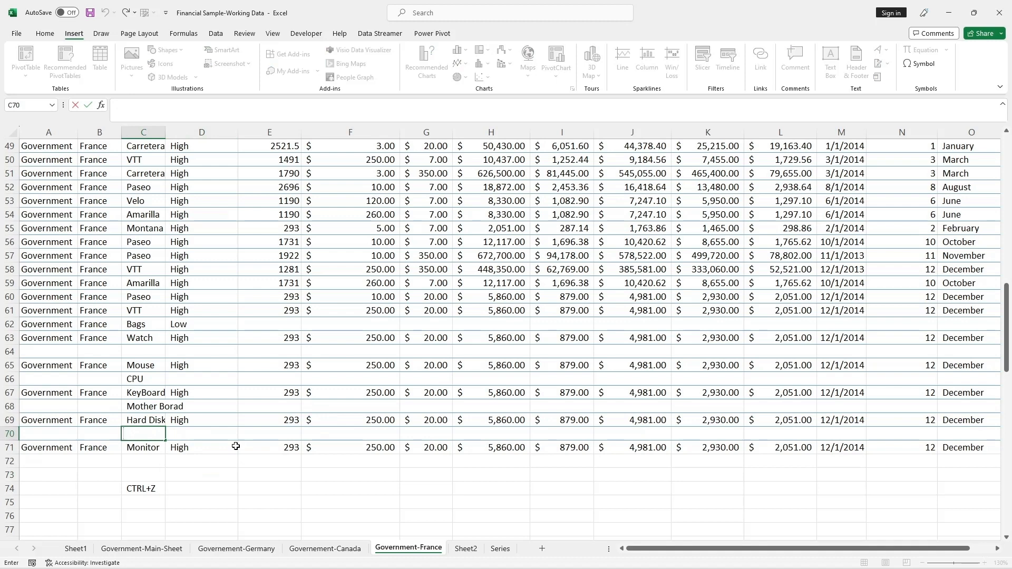
{"action": "type", "text": "USB Cable"}
{"action": "left_click", "coordinate": [213, 471]}
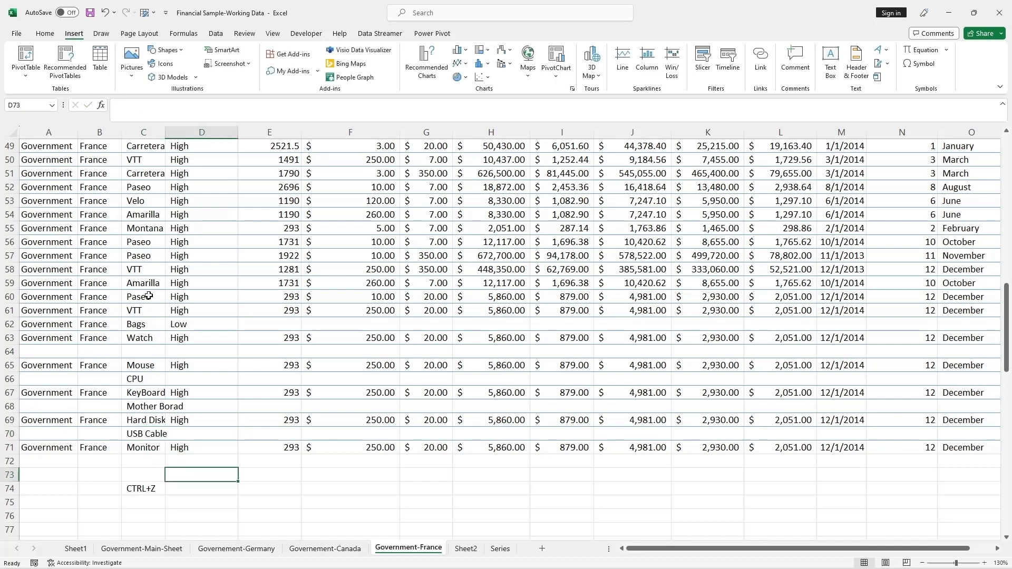
{"action": "left_click", "coordinate": [142, 351]}
{"action": "type", "text": "Printer"}
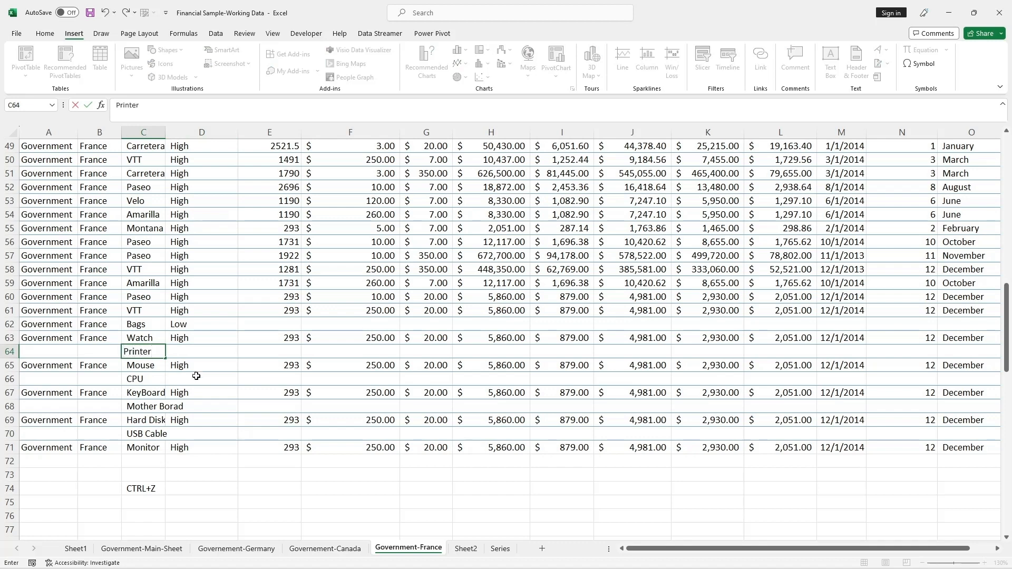
{"action": "left_click", "coordinate": [203, 407]}
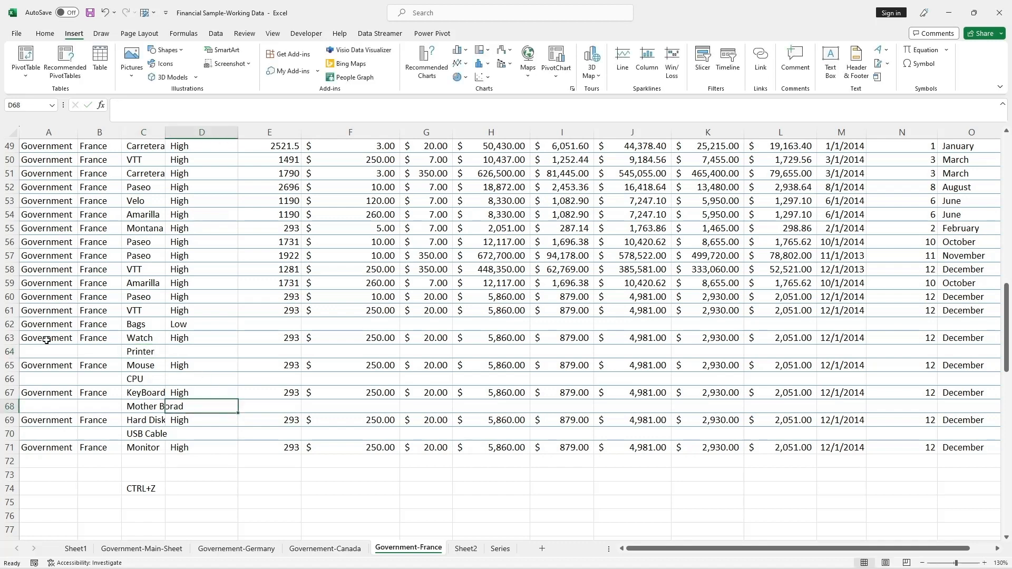
- Copy Government from cell A63 into the empty cells A64, A66, A68 and A70
{"action": "left_click", "coordinate": [42, 340]}
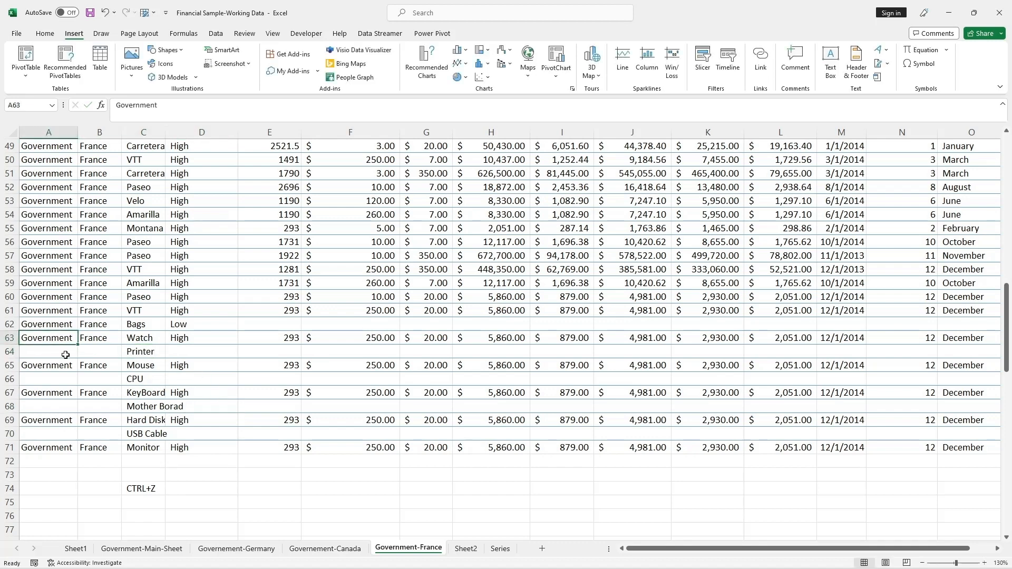
{"action": "key", "text": "ctrl+c"}
{"action": "left_click", "coordinate": [61, 352]}
{"action": "key", "text": "ctrl+v"}
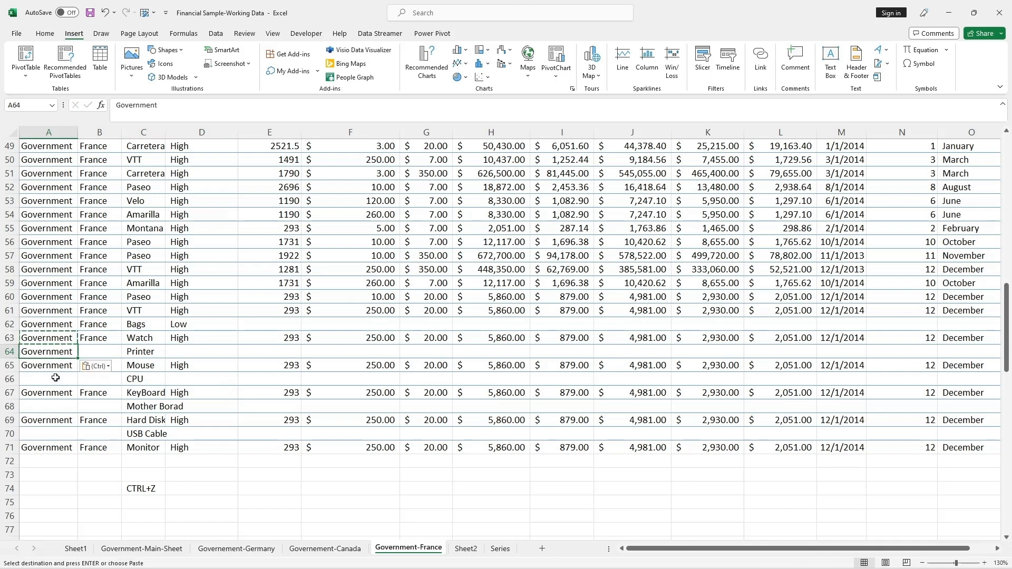
{"action": "left_click", "coordinate": [56, 377]}
{"action": "key", "text": "ctrl+v"}
{"action": "left_click", "coordinate": [47, 404]}
{"action": "key", "text": "ctrl+v"}
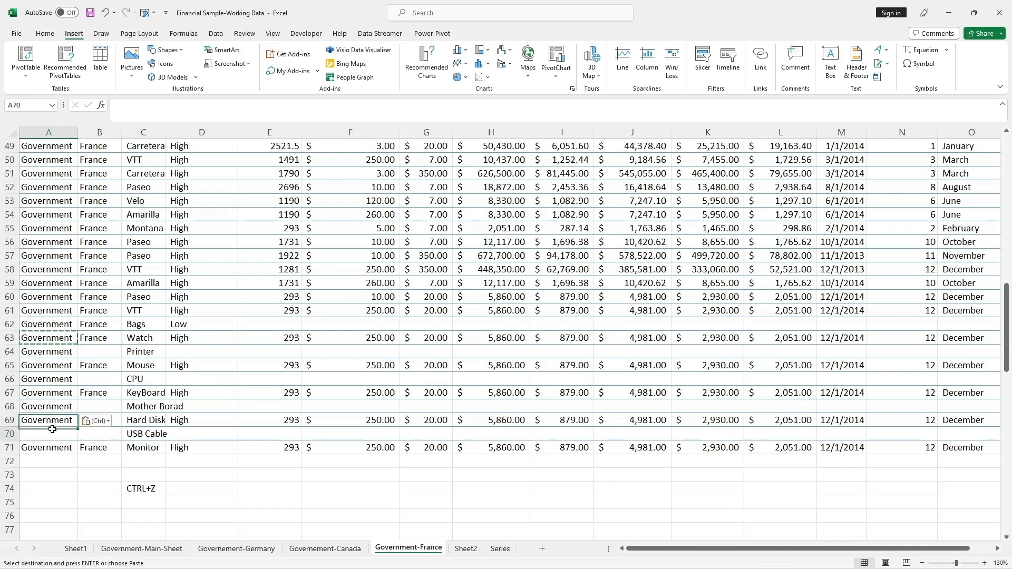
{"action": "left_click", "coordinate": [53, 434]}
{"action": "key", "text": "ctrl+v"}
- Copy France from cell B63 into cells B64 through B71
{"action": "left_click", "coordinate": [100, 338]}
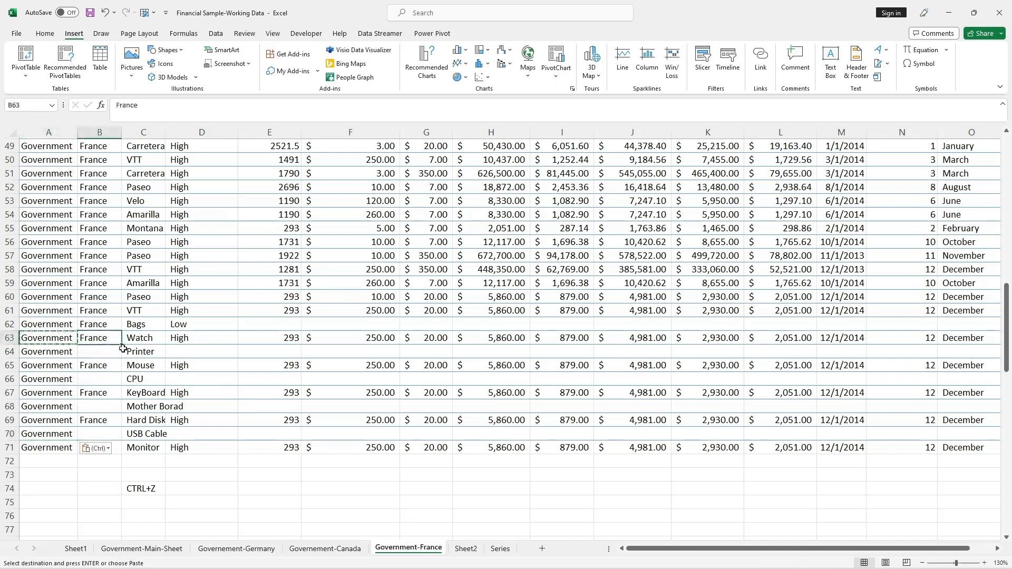
{"action": "key", "text": "ctrl+c"}
{"action": "left_click_drag", "start_coordinate": [112, 353], "coordinate": [108, 447]}
{"action": "key", "text": "ctrl+v"}
{"action": "left_click", "coordinate": [270, 433]}
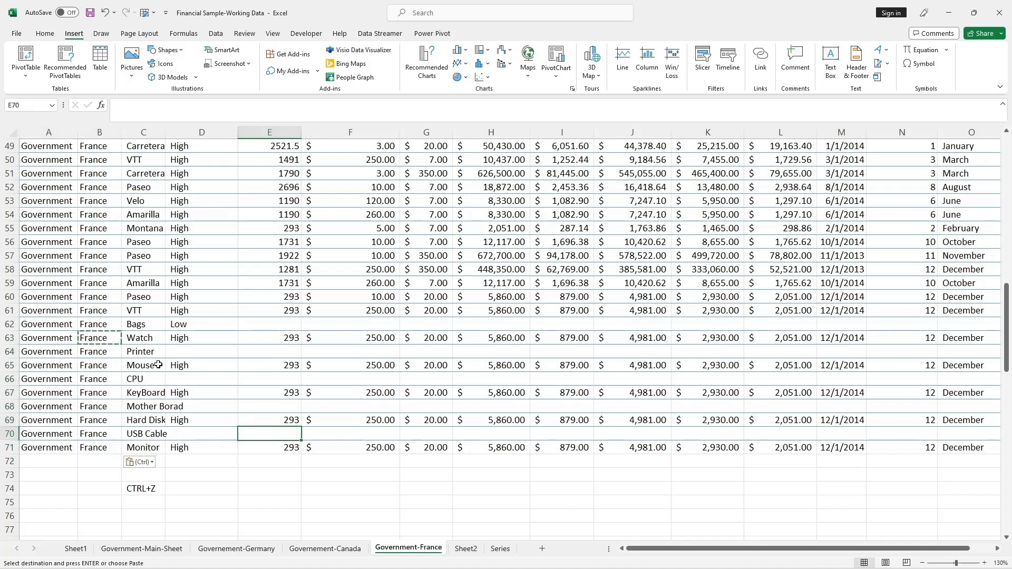
{"action": "left_click", "coordinate": [198, 338]}
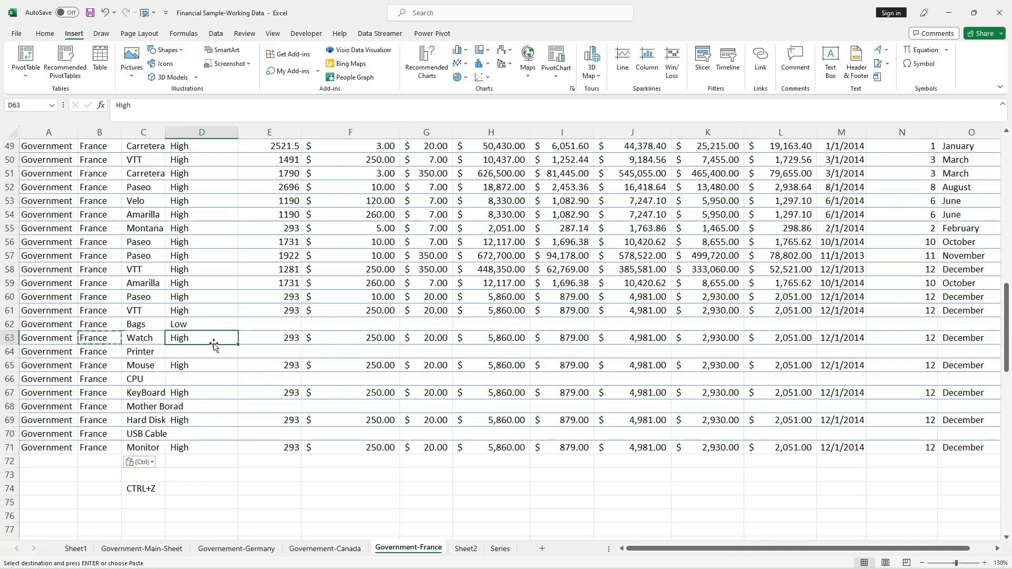
{"action": "left_click", "coordinate": [269, 488]}
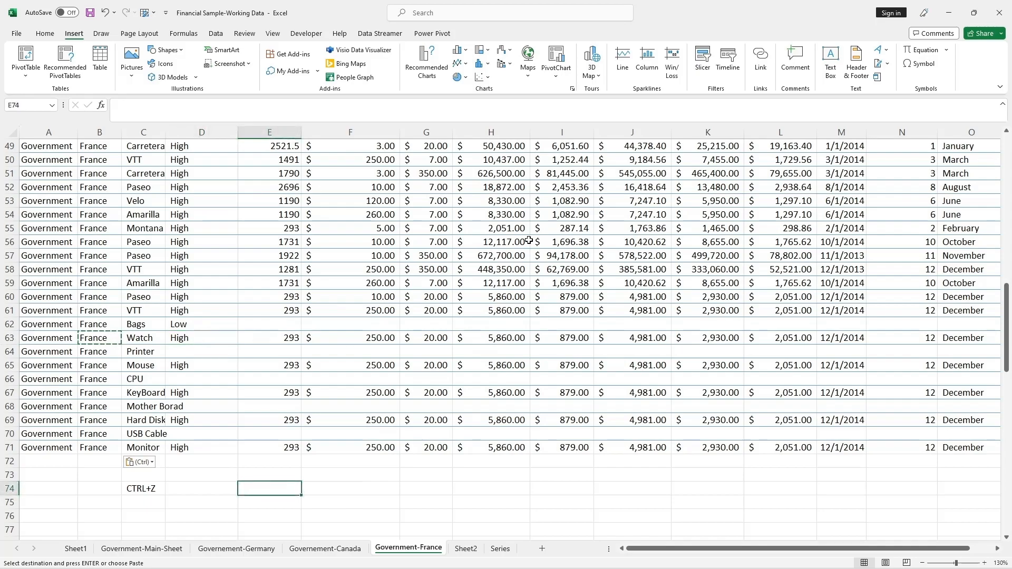